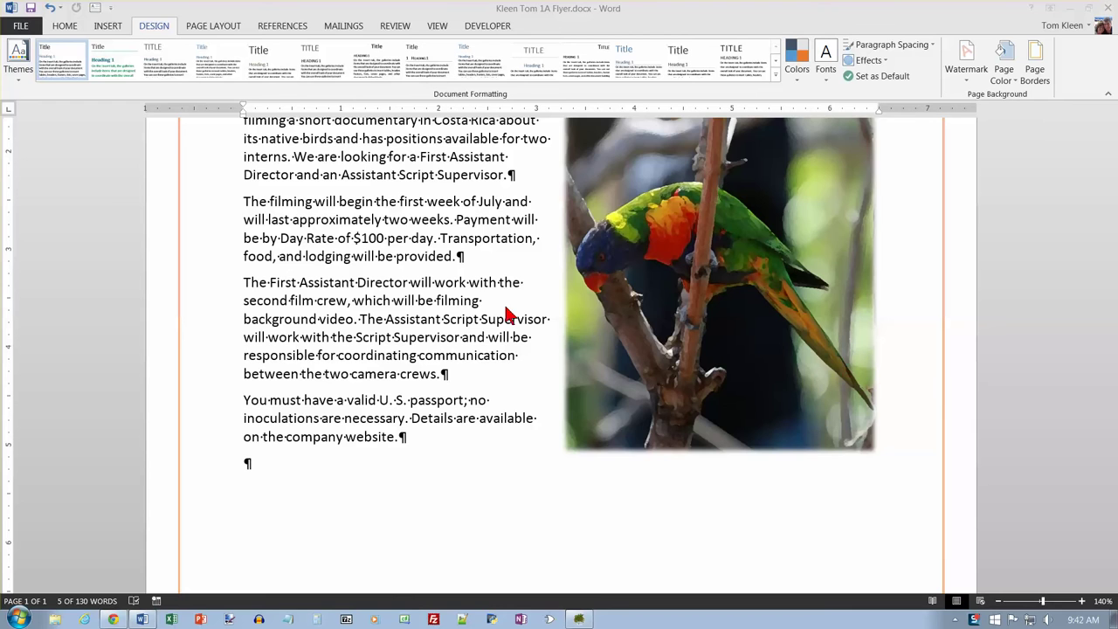
# Insert four blank paragraphs between the "Internships Available" title and the first body paragraph
pyautogui.scroll(5, 504, 307)
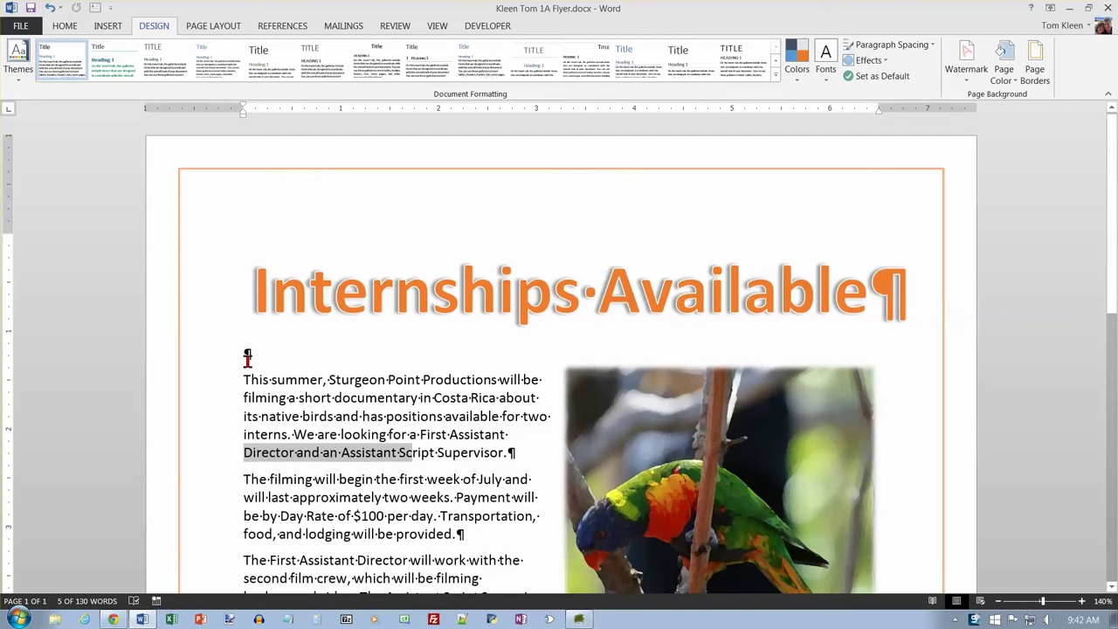
pyautogui.click(253, 306)
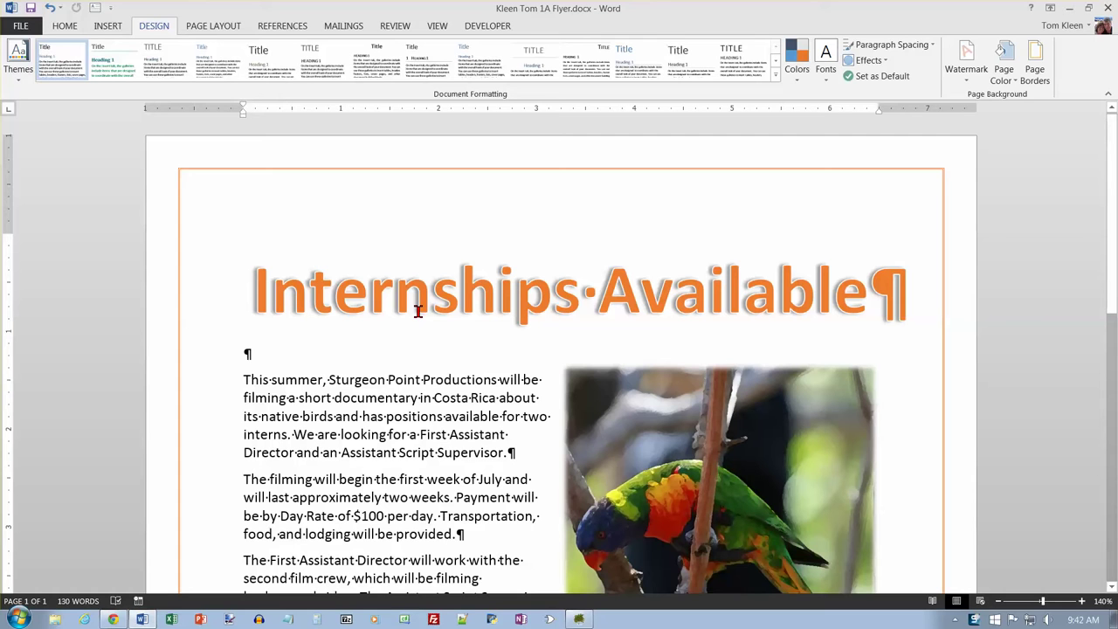
pyautogui.press('Down')
pyautogui.press('Return')
pyautogui.press('Return')
pyautogui.press('Return')
pyautogui.press('Return')
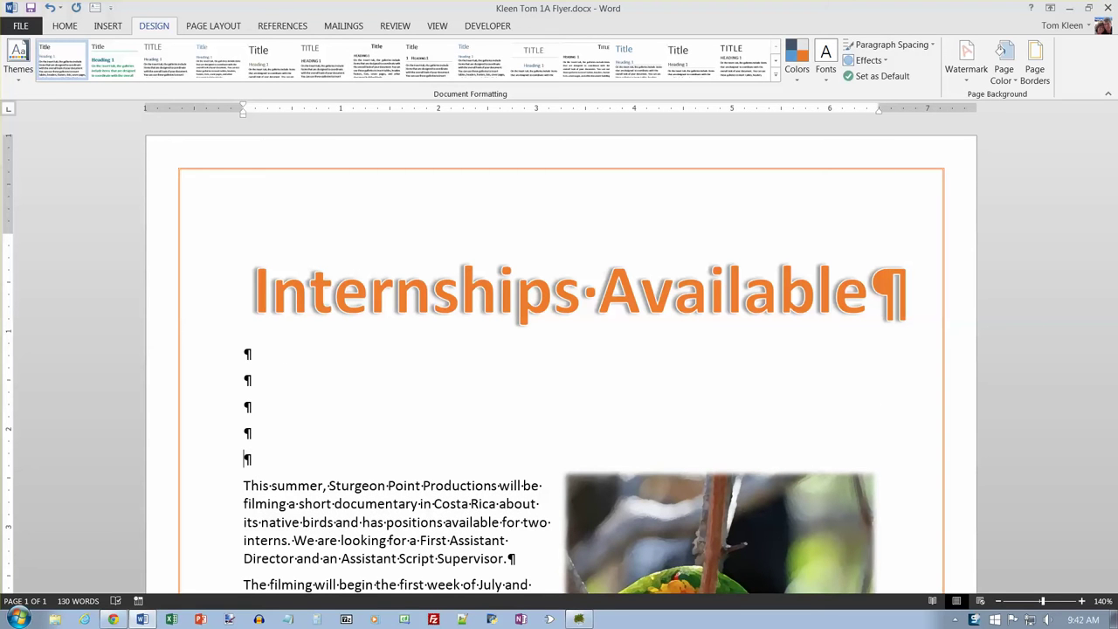
# Delete the empty paragraph at the end of the document, after the company website sentence
pyautogui.hotkey('ctrl', 'End')
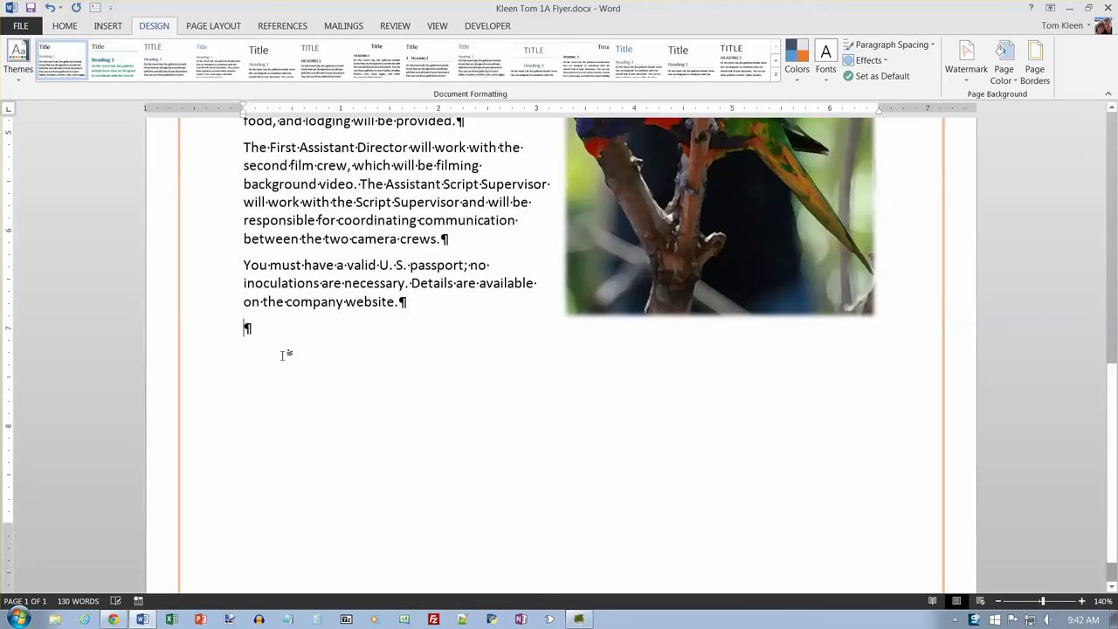
pyautogui.scroll(-1, 282, 355)
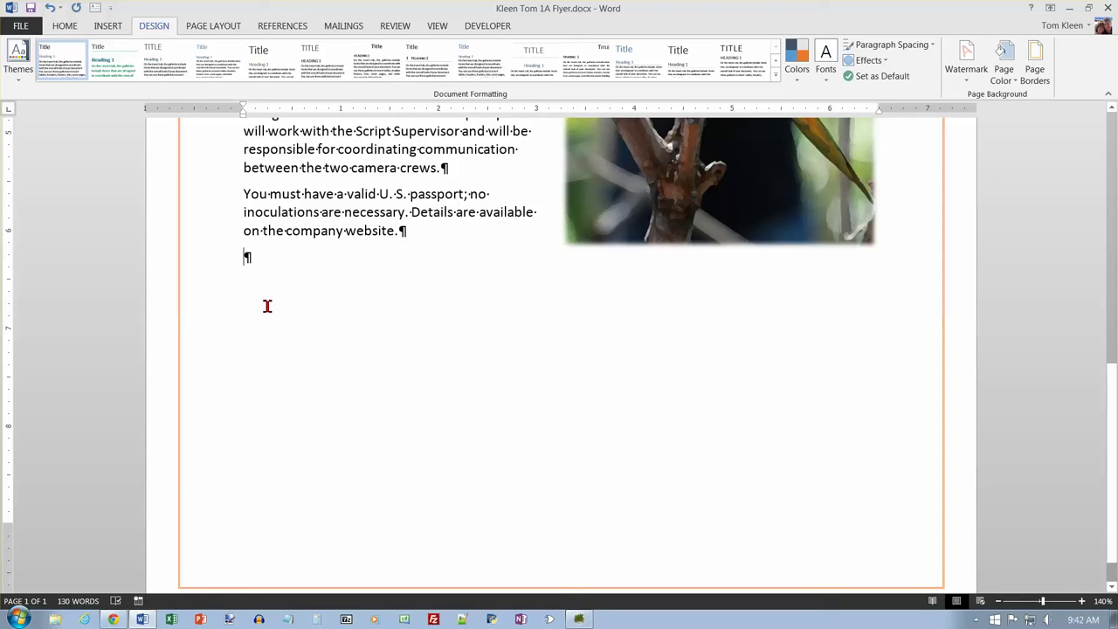
pyautogui.press('BackSpace')
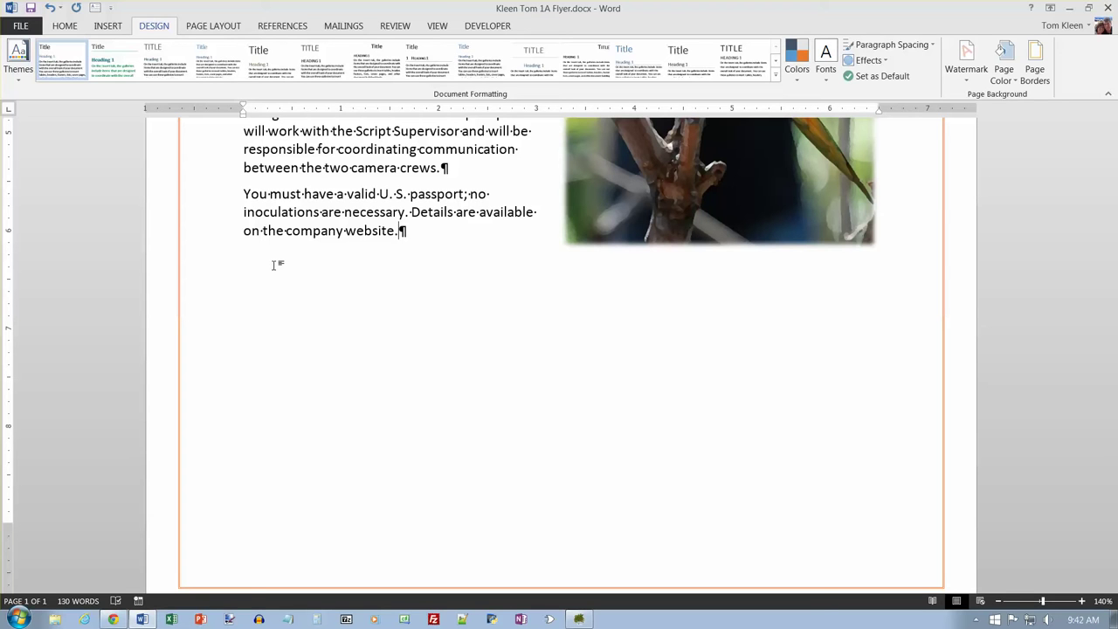
# Insert a 1" by 1" rounded rectangle in the blank area below the last paragraph
pyautogui.click(109, 26)
pyautogui.click(210, 78)
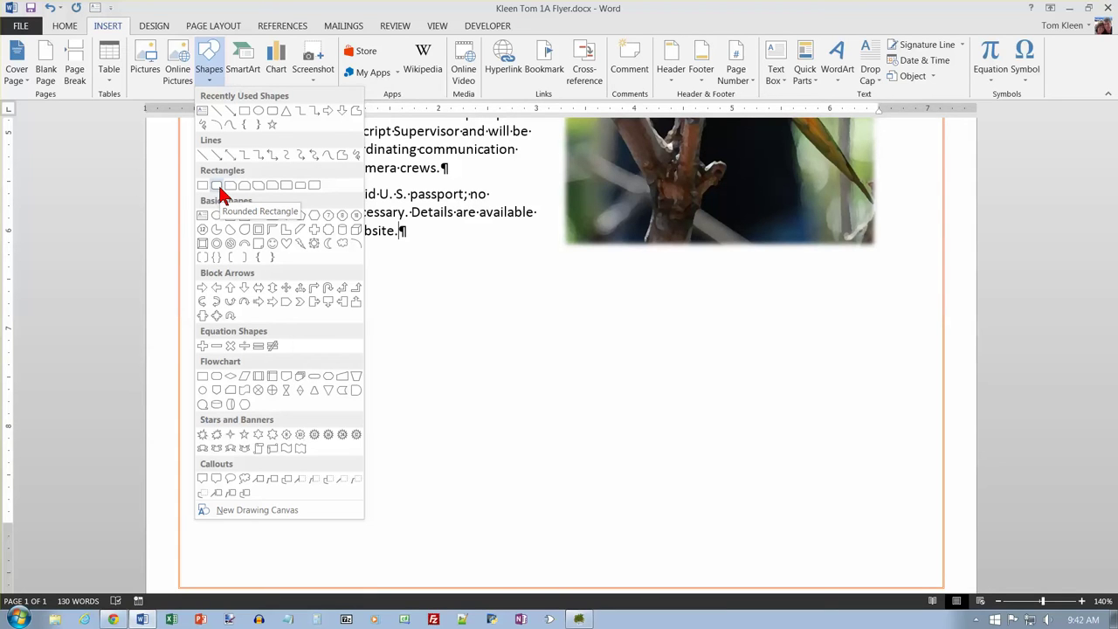
pyautogui.click(218, 191)
pyautogui.click(254, 334)
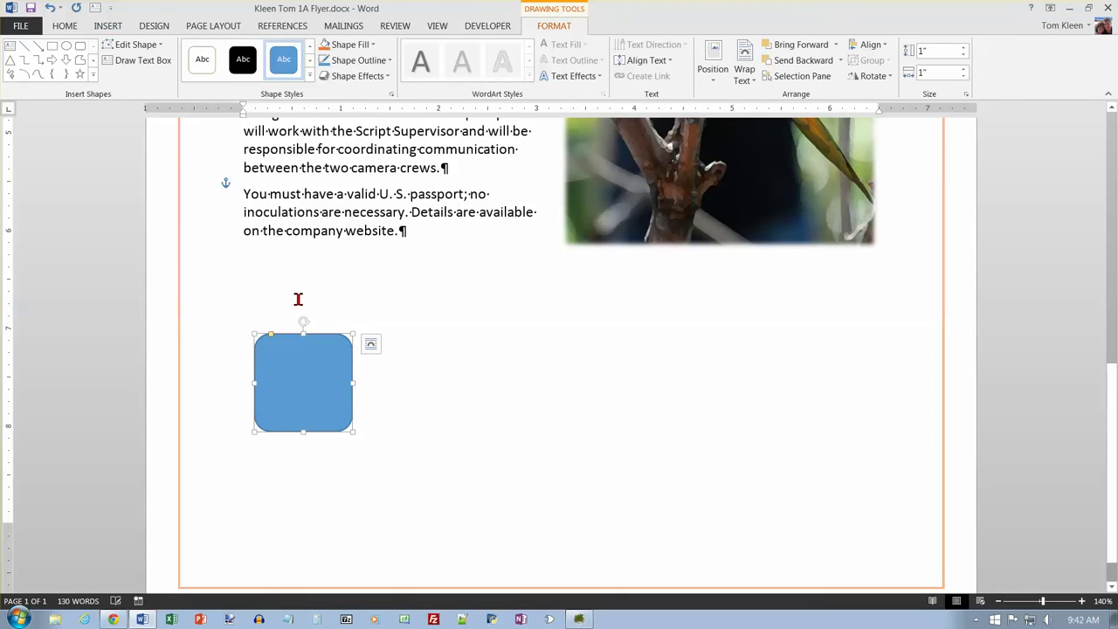
pyautogui.click(108, 26)
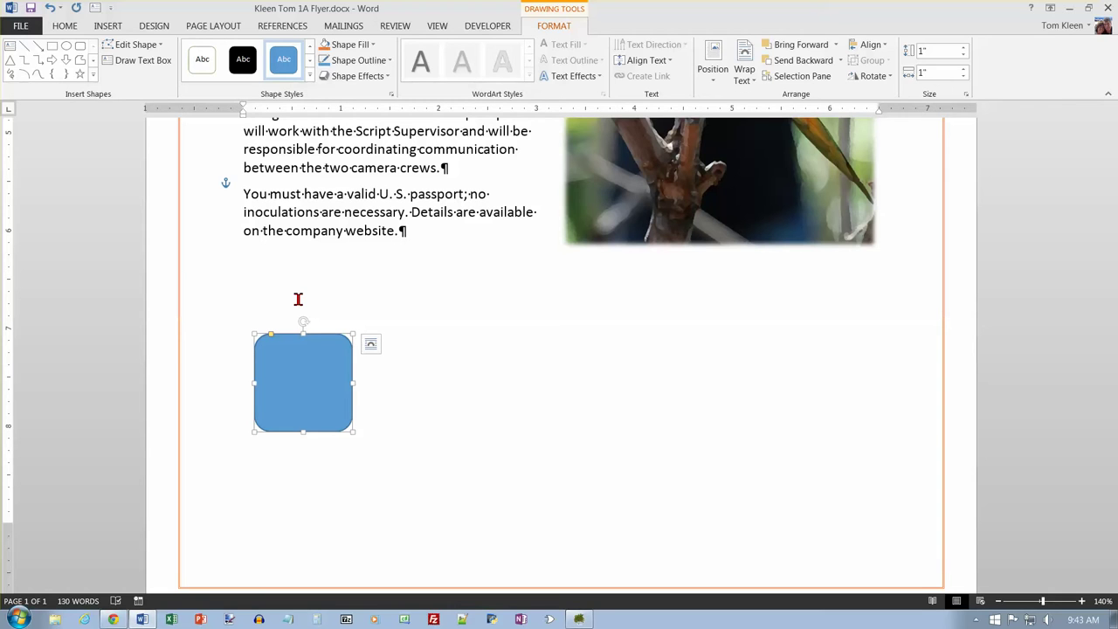
# In the rounded rectangle's advanced layout settings, set its horizontal alignment to Centered relative to Page
pyautogui.click(370, 346)
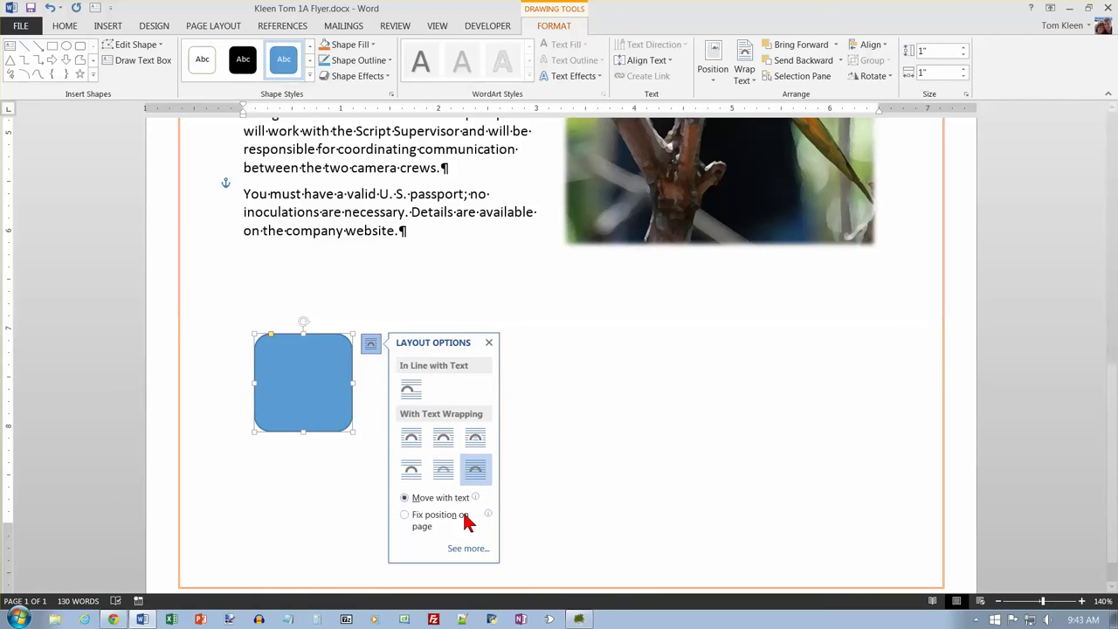
pyautogui.click(476, 549)
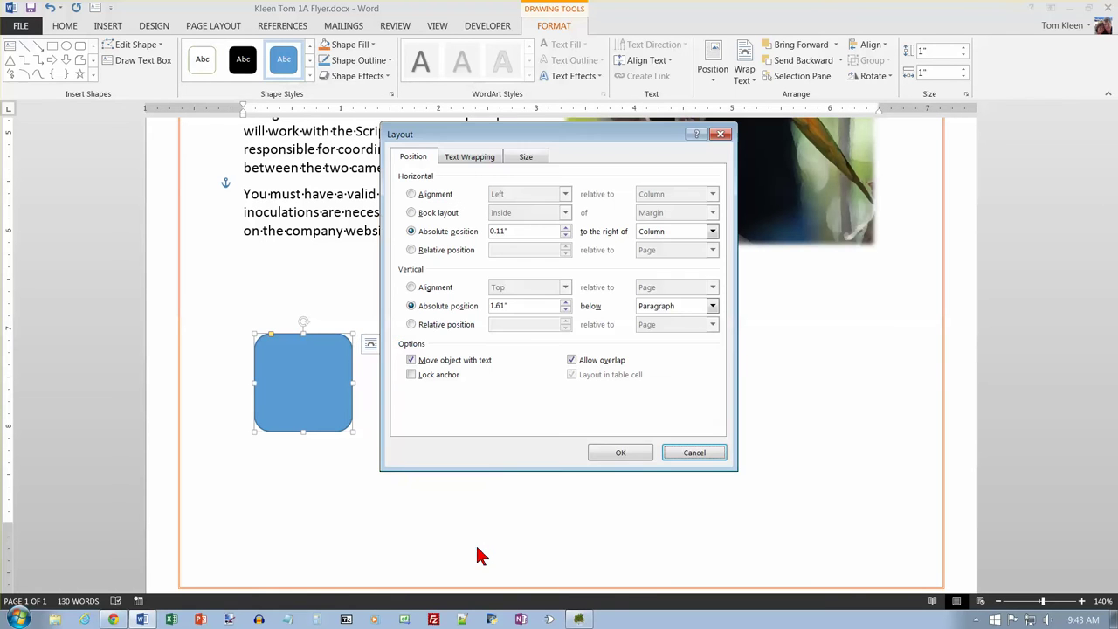
pyautogui.click(411, 194)
pyautogui.click(565, 194)
pyautogui.click(565, 194)
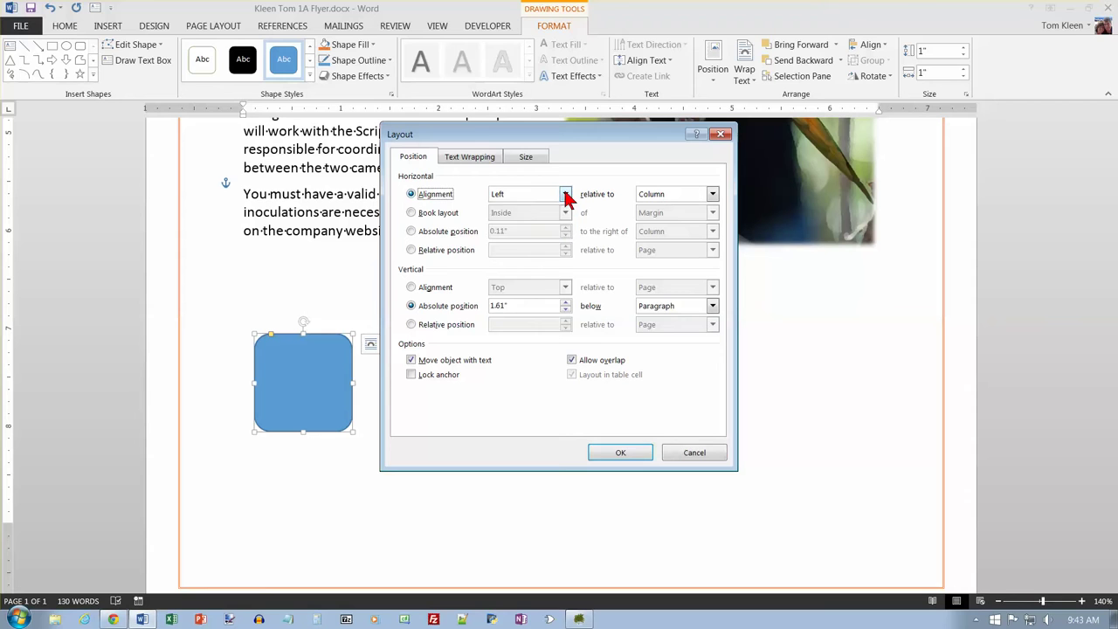
pyautogui.press('Down')
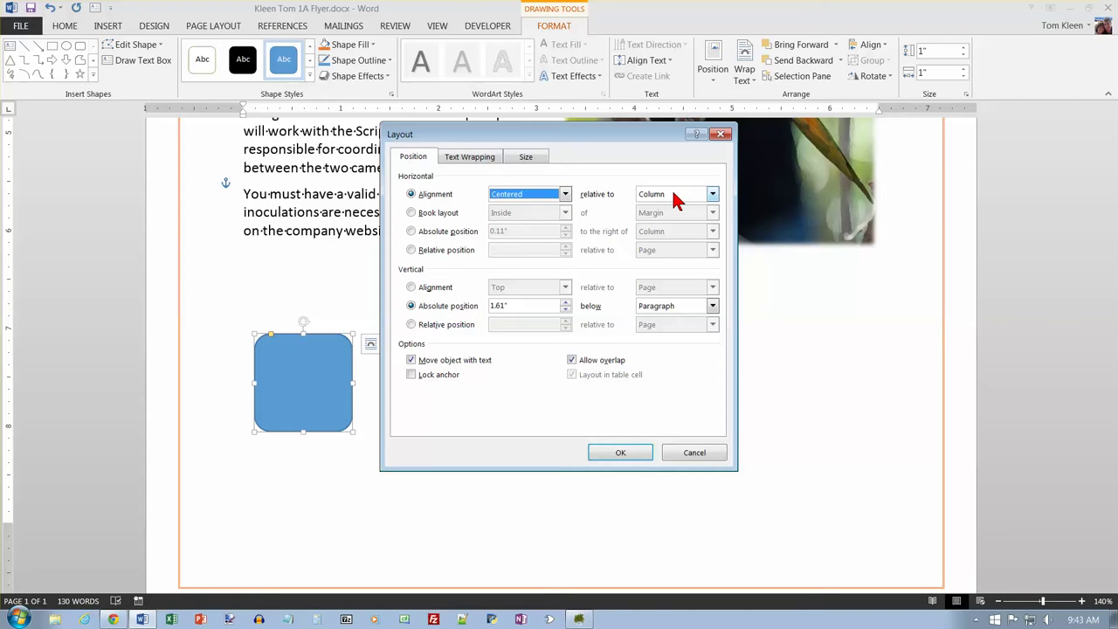
pyautogui.click(712, 195)
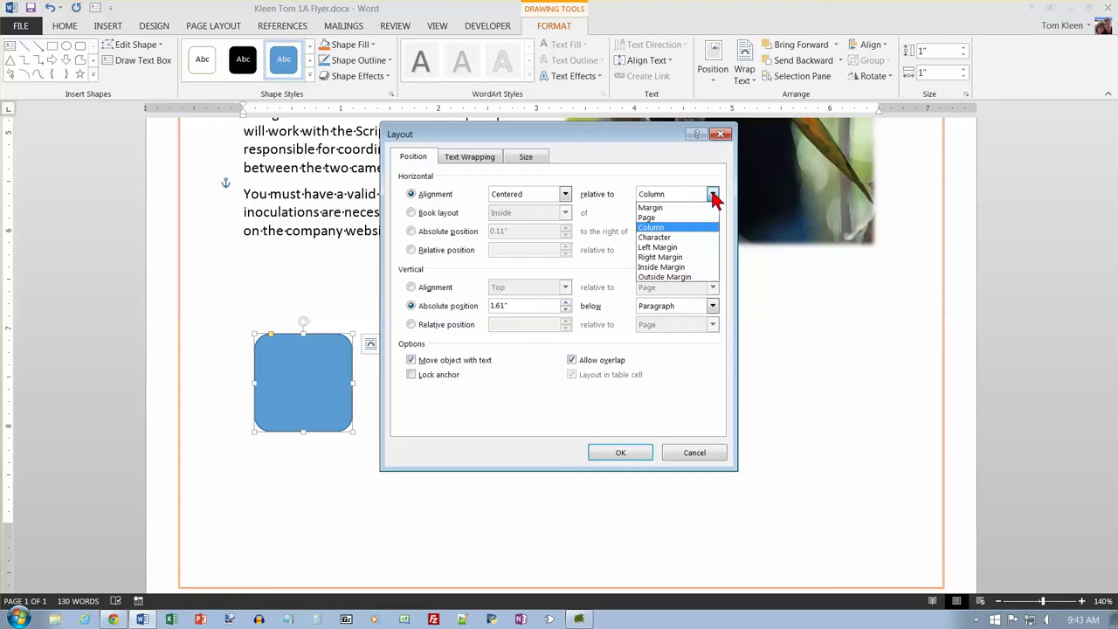
pyautogui.click(664, 217)
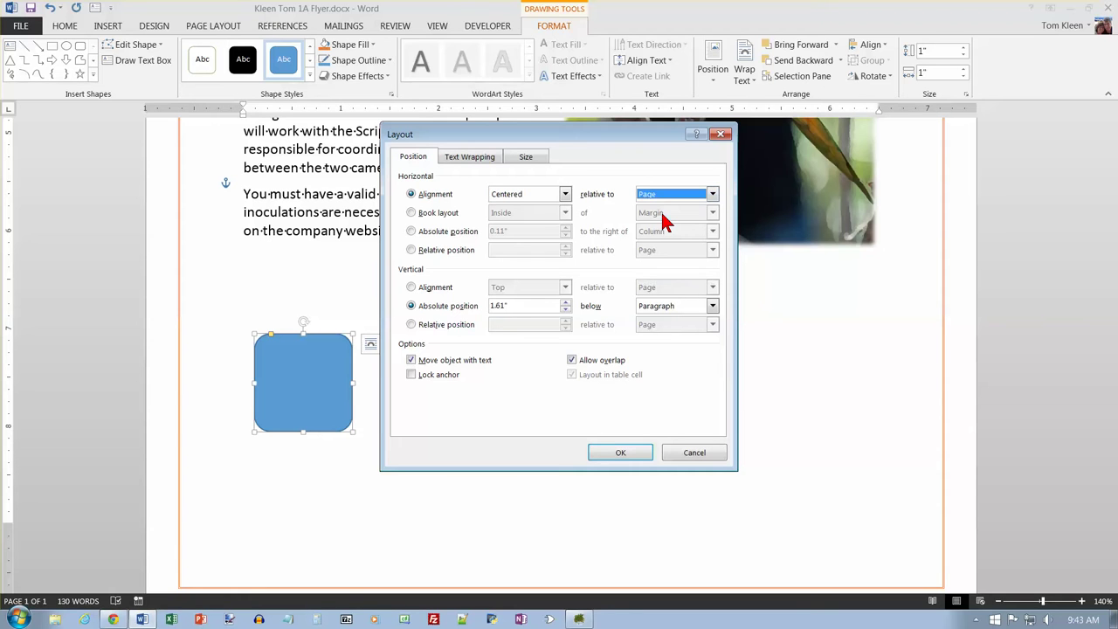
# Set the rounded rectangle's vertical absolute position to 1" below Paragraph and apply the layout
pyautogui.click(534, 304)
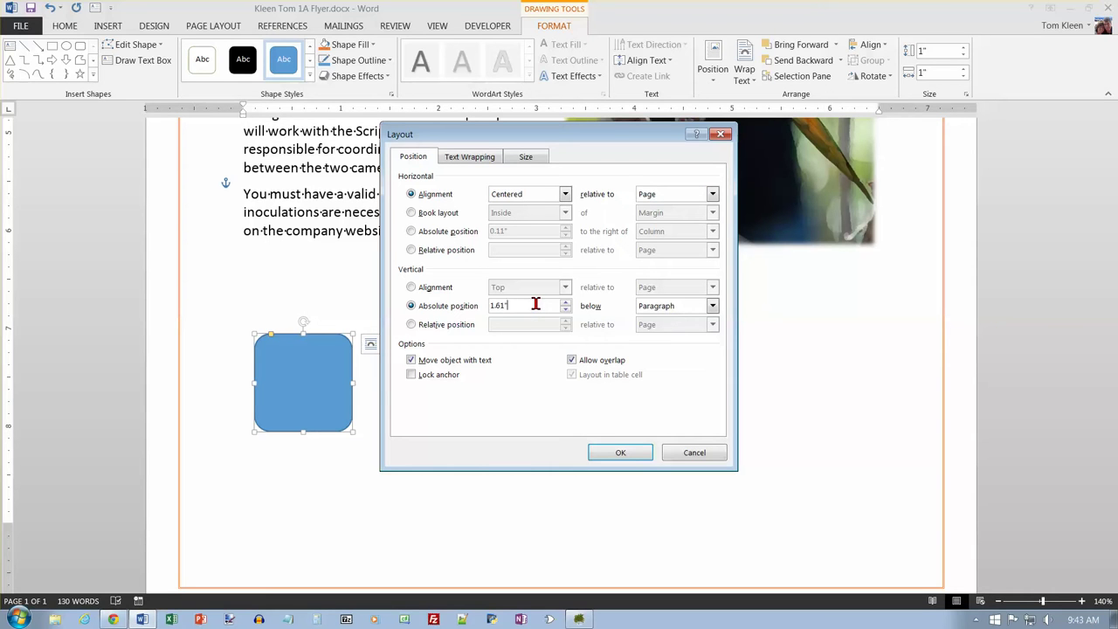
pyautogui.moveTo(533, 303); pyautogui.dragTo(494, 304)
pyautogui.press('BackSpace')
pyautogui.write('1')
pyautogui.click(623, 451)
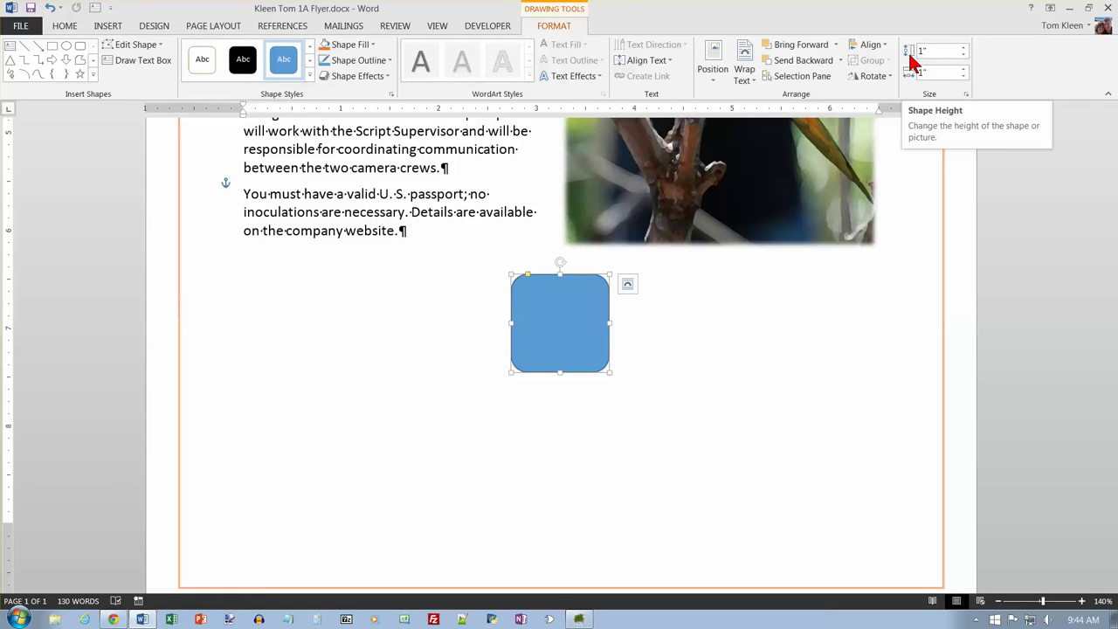
# Set the rounded rectangle's height to 1.5" and width to 4.5", and save the document
pyautogui.click(951, 53)
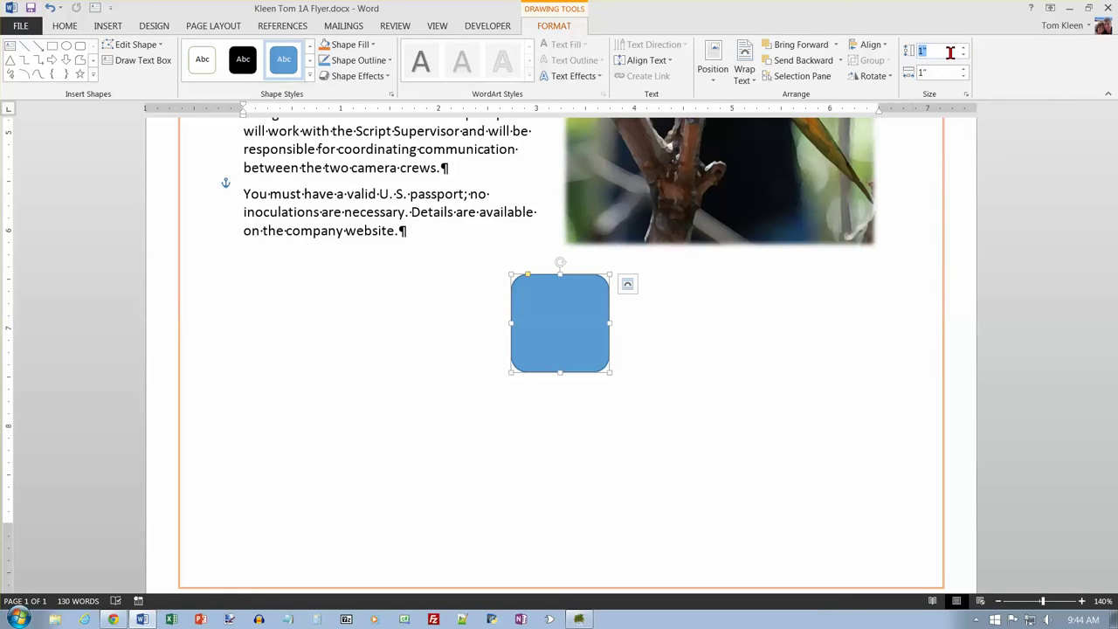
pyautogui.write('1.5')
pyautogui.click(943, 76)
pyautogui.press('BackSpace')
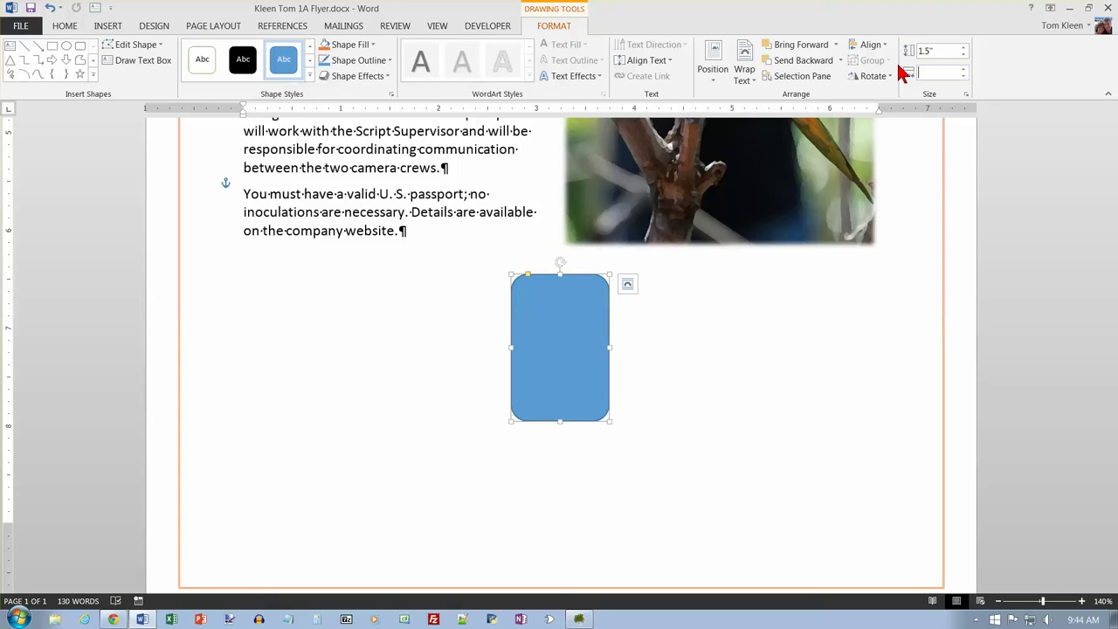
pyautogui.write('4.5')
pyautogui.press('Return')
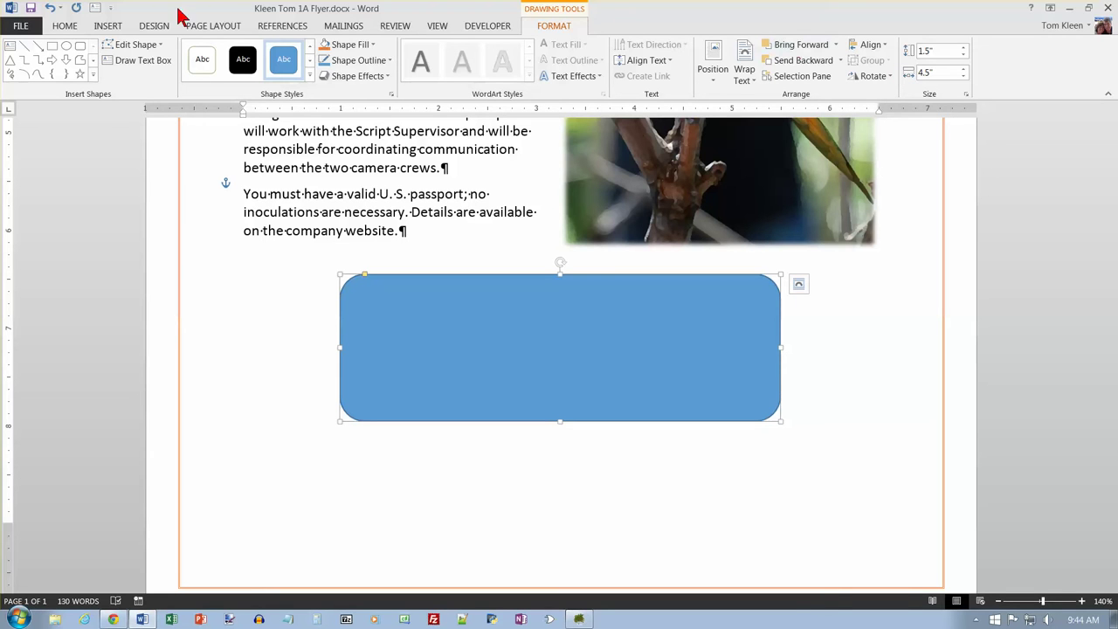
pyautogui.click(30, 9)
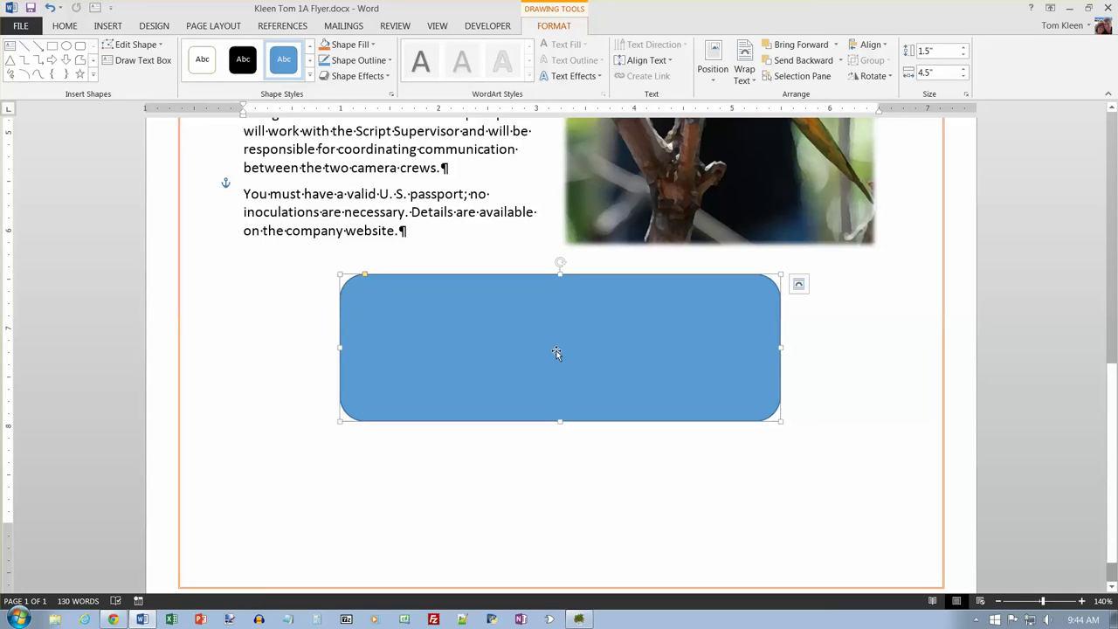
pyautogui.write('To set up a')
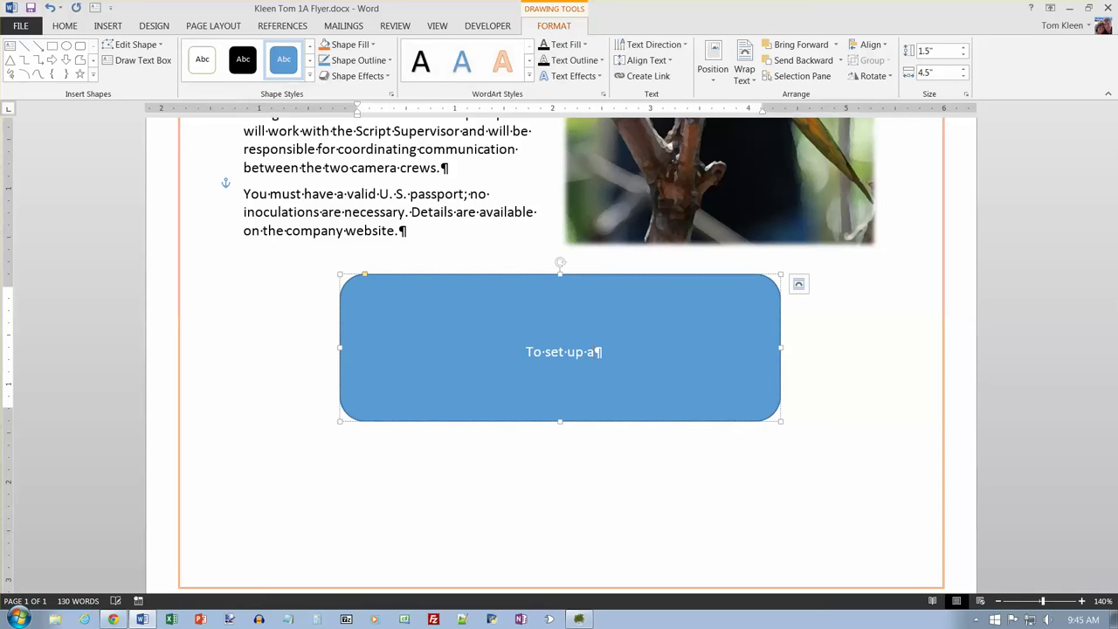
pyautogui.write('n interview')
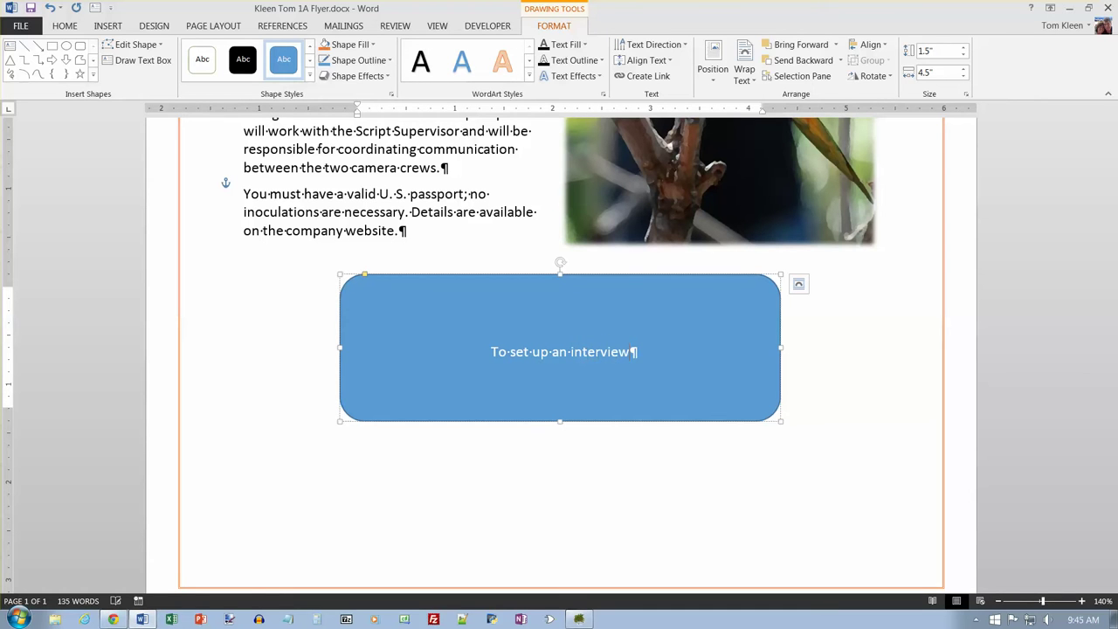
pyautogui.write(',')
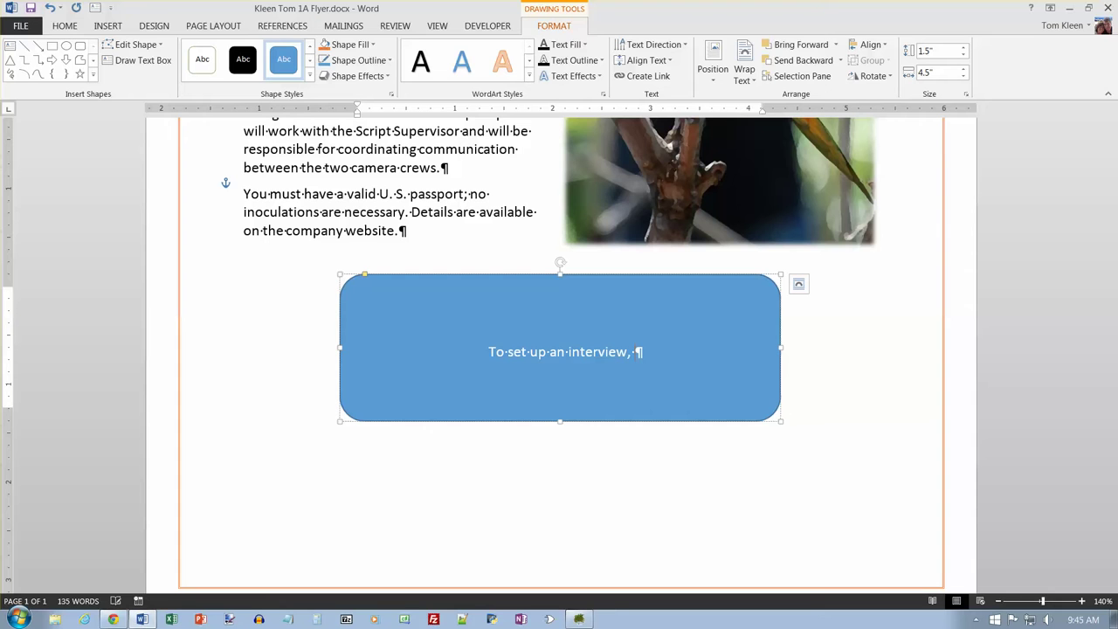
pyautogui.press('BackSpace')
pyautogui.write('apply online')
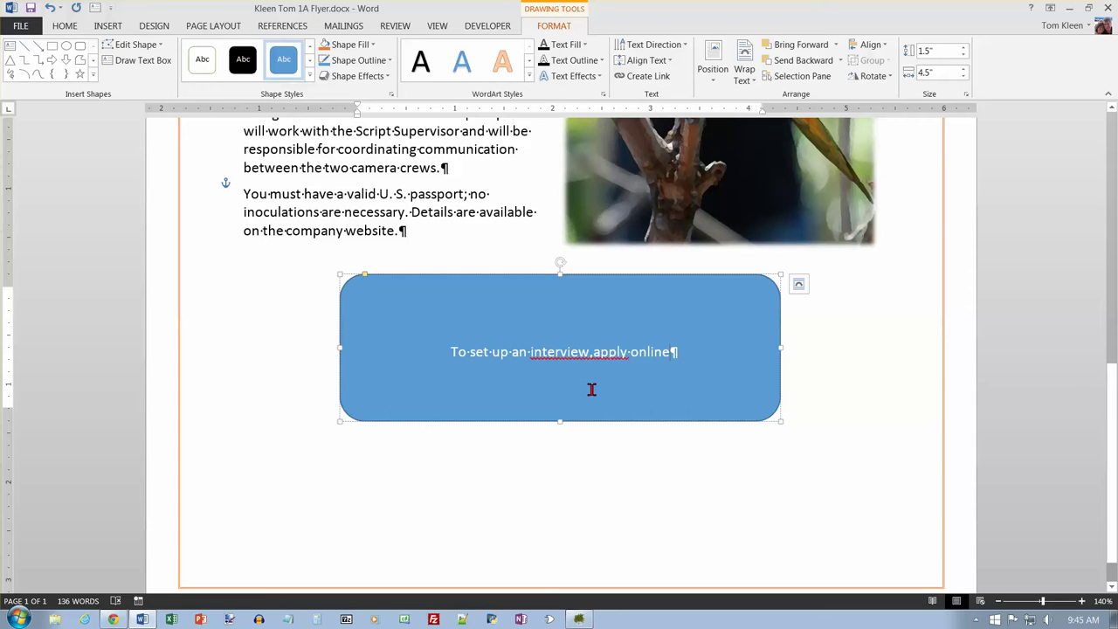
pyautogui.click(593, 352)
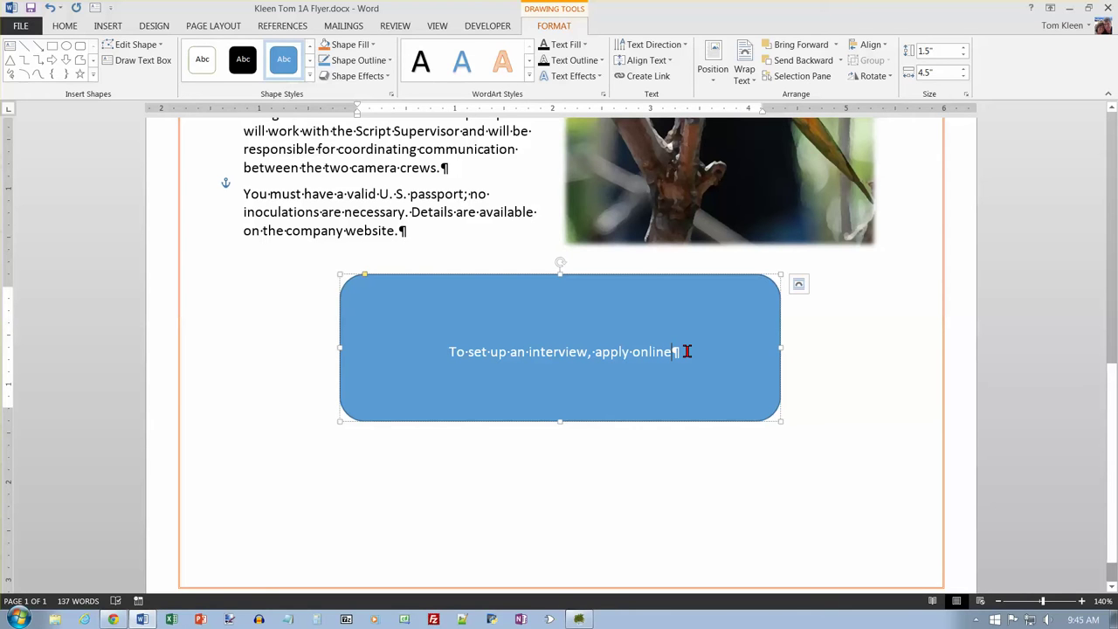
pyautogui.write('at:')
pyautogui.press('Return')
pyautogui.write('www.S')
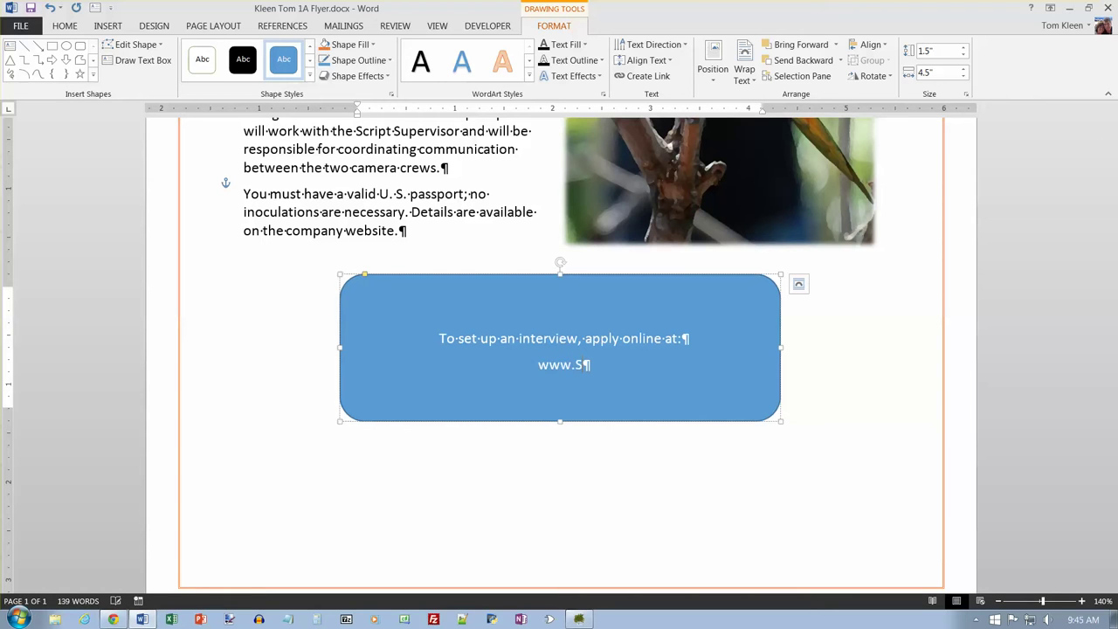
pyautogui.write('turgeonPointProductions.com')
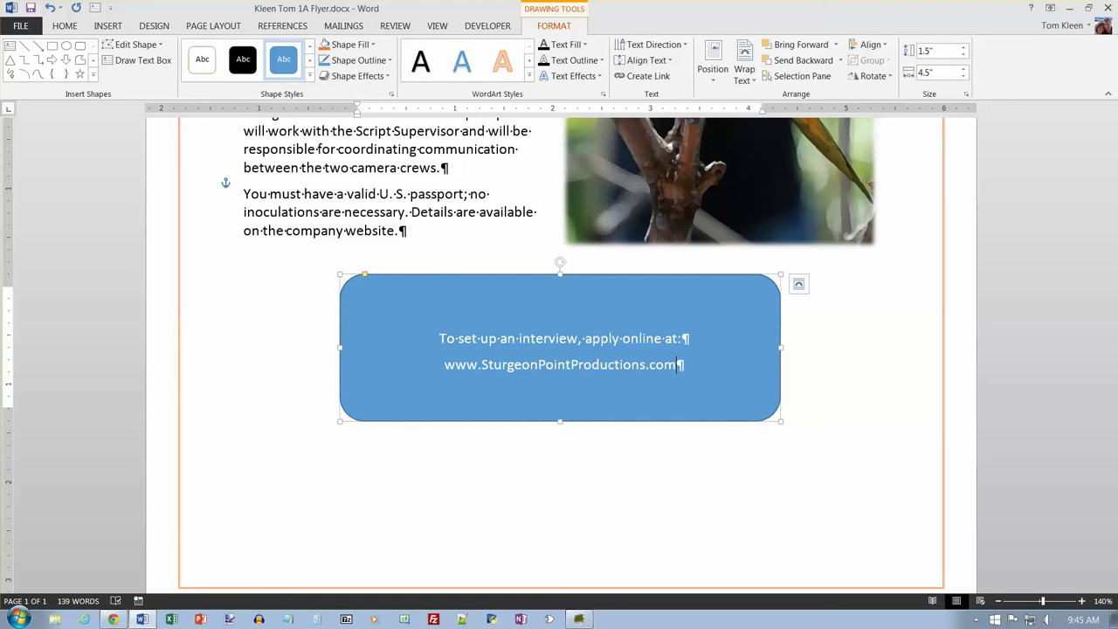
# Format all the text in the rectangle as bold, 16 pt and black
pyautogui.hotkey('ctrl', 'a')
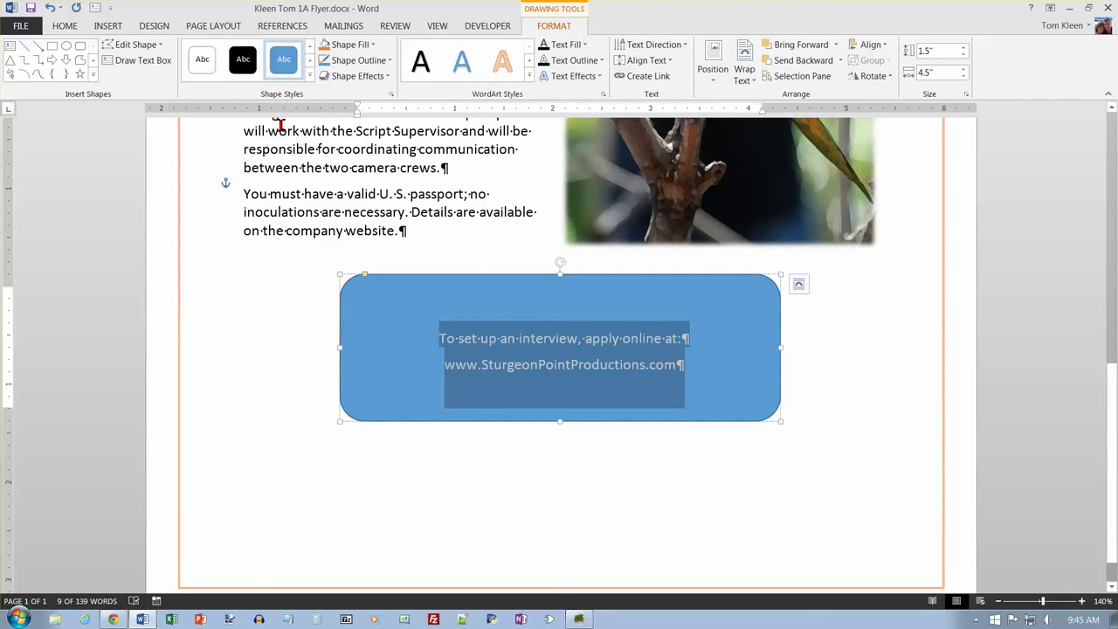
pyautogui.click(57, 25)
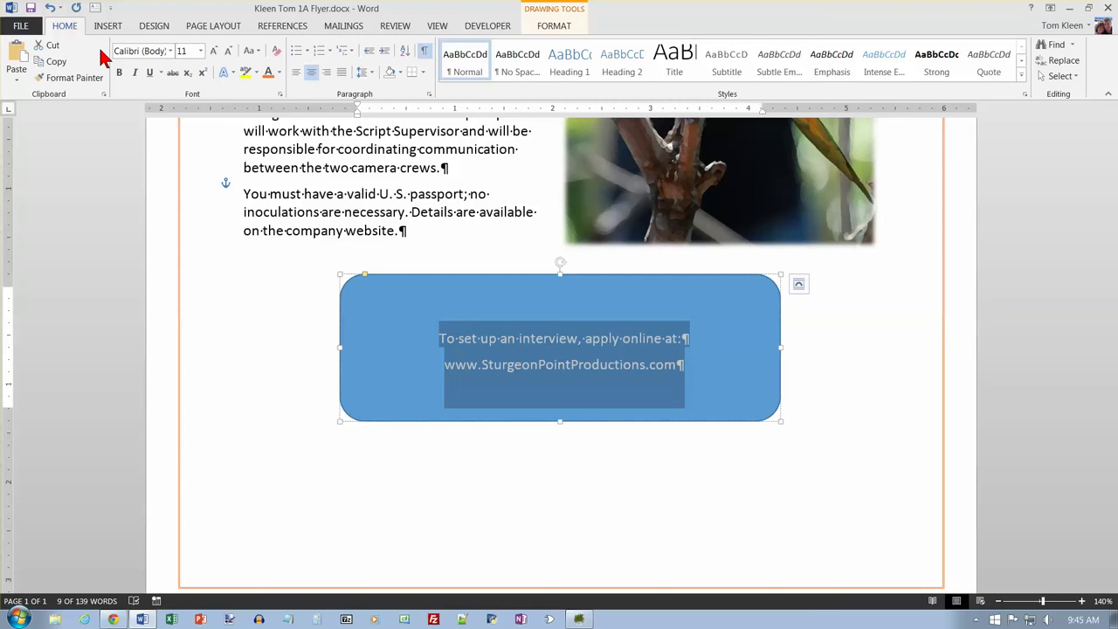
pyautogui.hotkey('ctrl', 'b')
pyautogui.hotkey('ctrl', 'shift', '.')
pyautogui.hotkey('ctrl', 'shift', '.')
pyautogui.hotkey('ctrl', 'shift', '.')
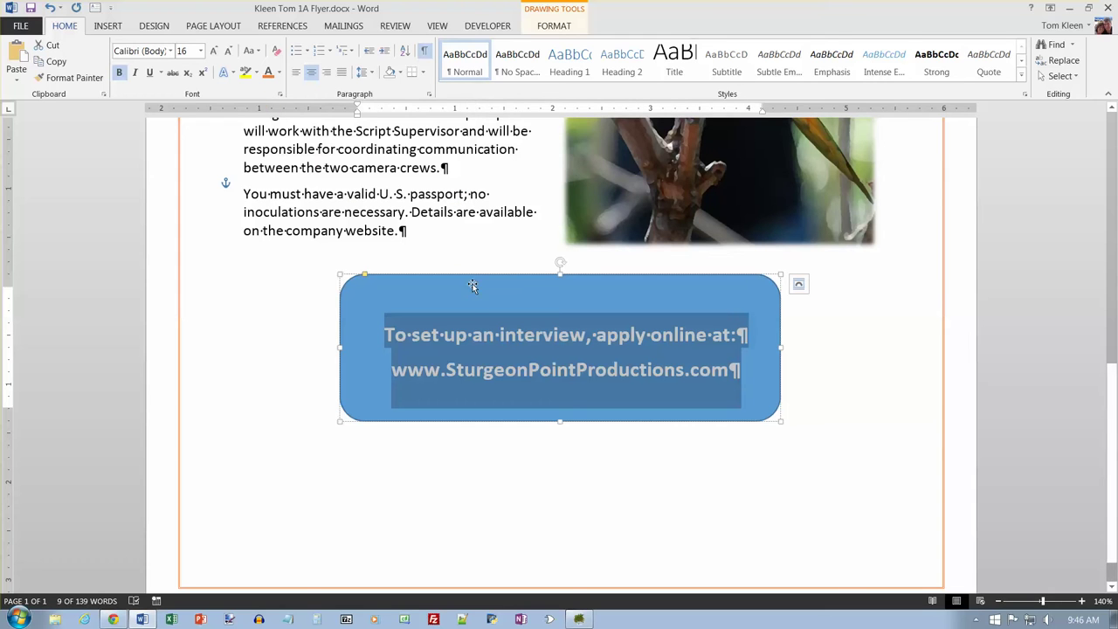
pyautogui.click(280, 73)
pyautogui.click(280, 121)
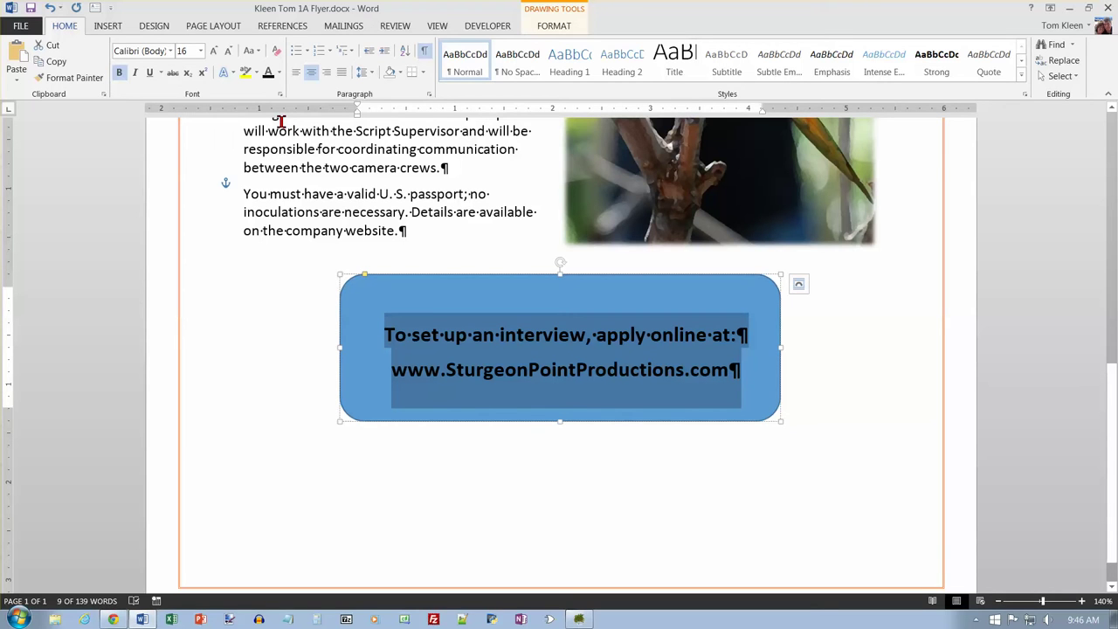
# Give the rounded rectangle a light orange theme fill and an Orange, Accent 2 outline
pyautogui.click(258, 192)
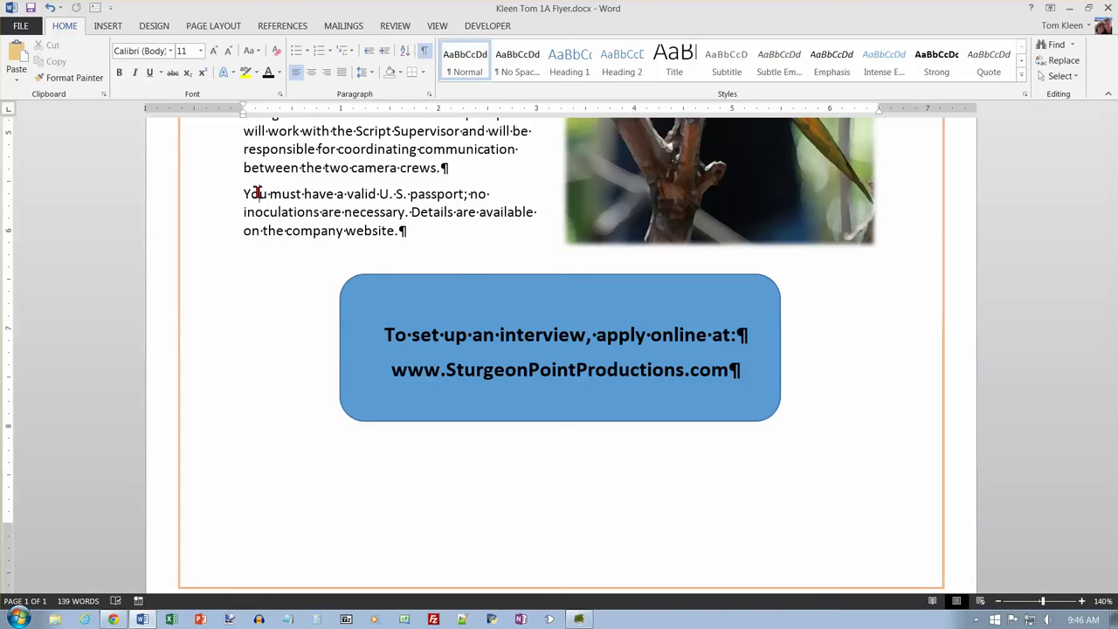
pyautogui.click(464, 277)
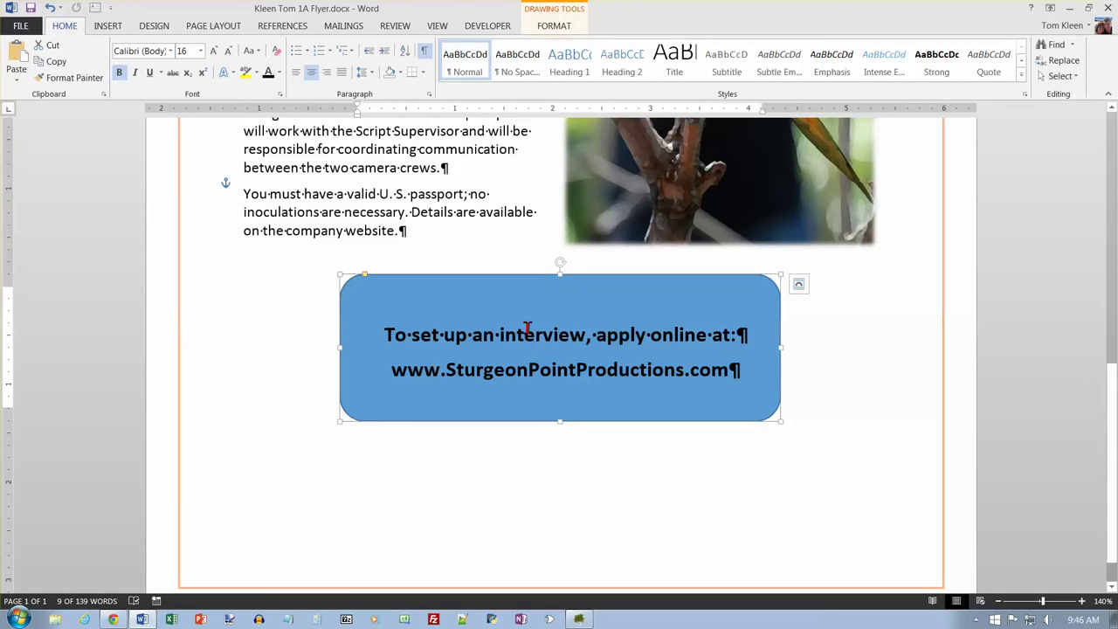
pyautogui.click(554, 26)
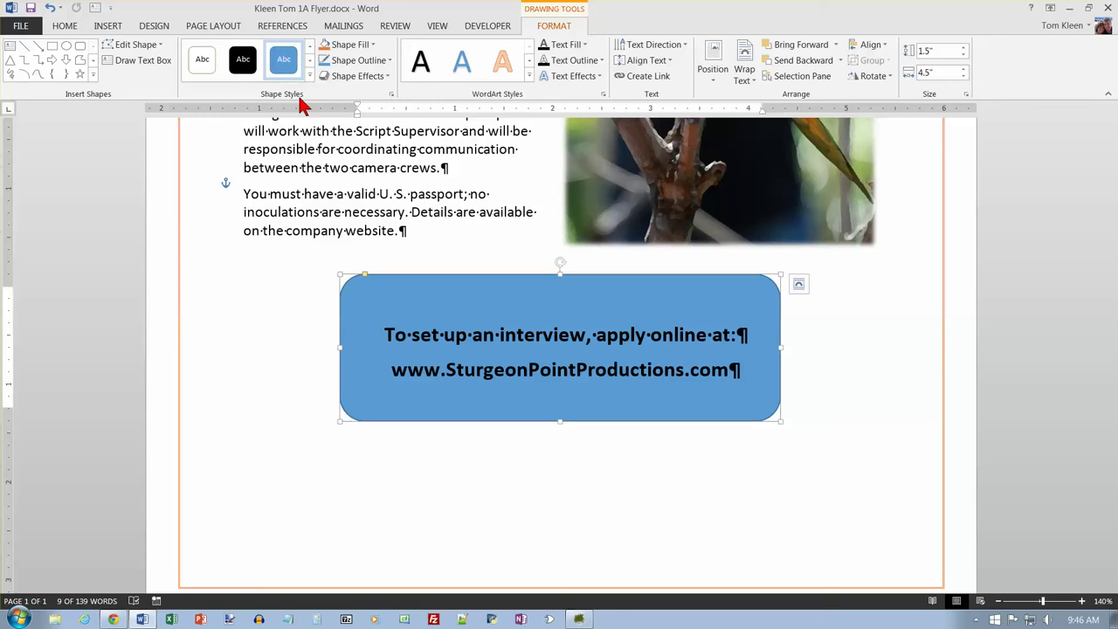
pyautogui.click(373, 45)
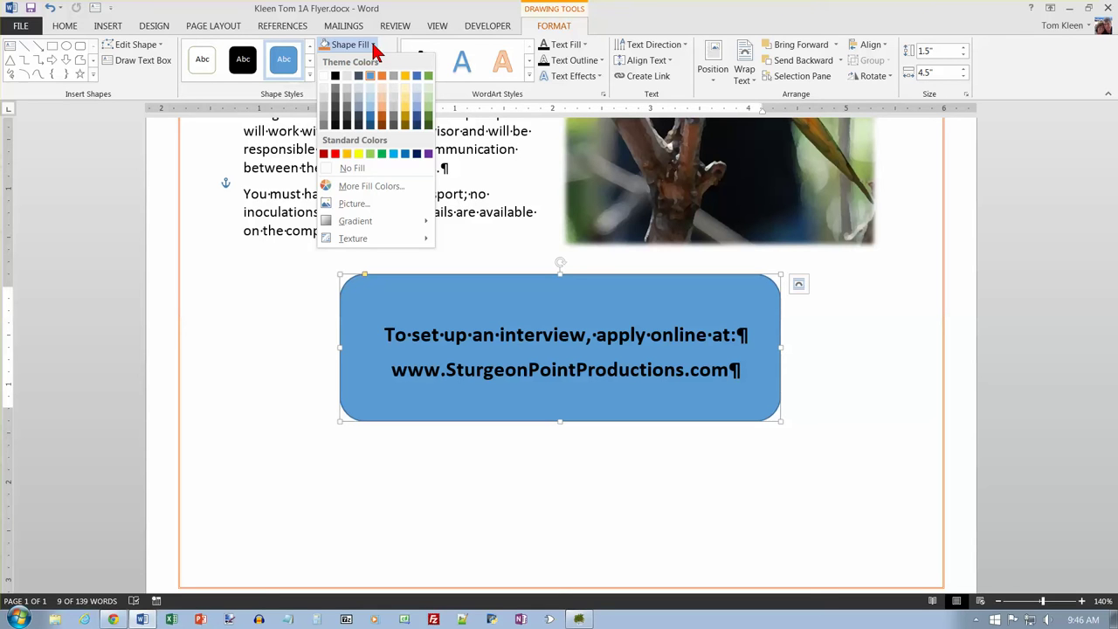
pyautogui.click(382, 102)
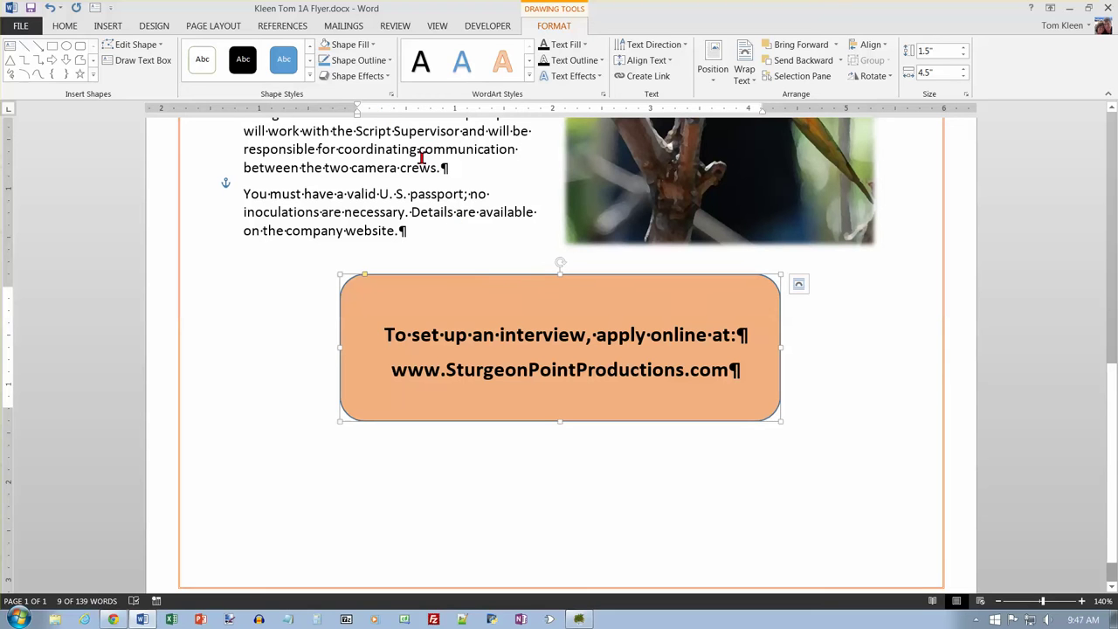
pyautogui.click(389, 61)
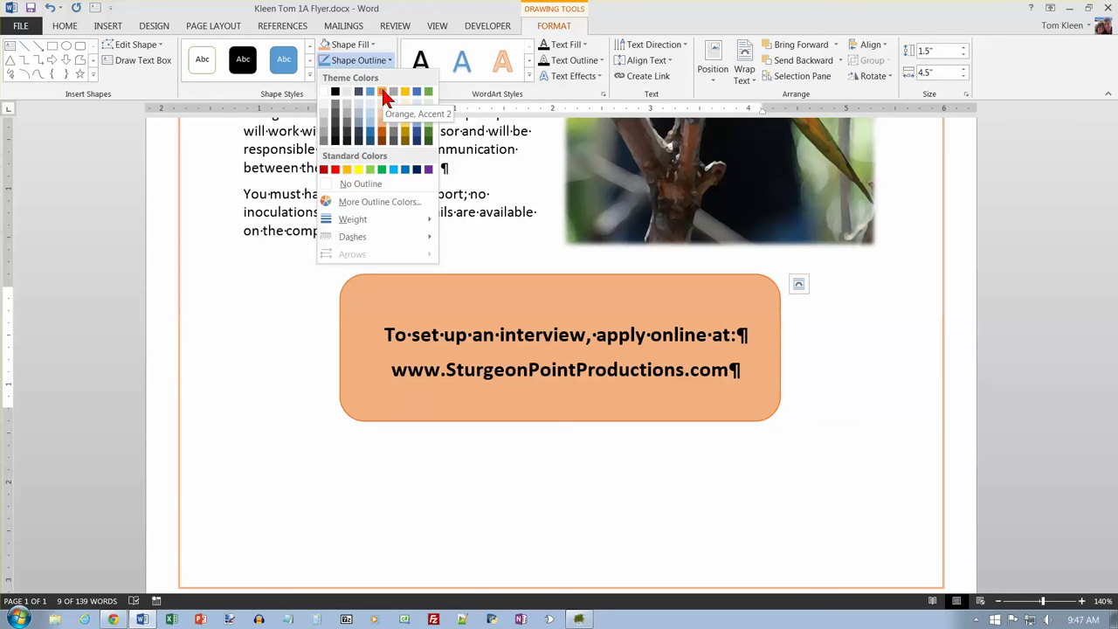
pyautogui.click(382, 91)
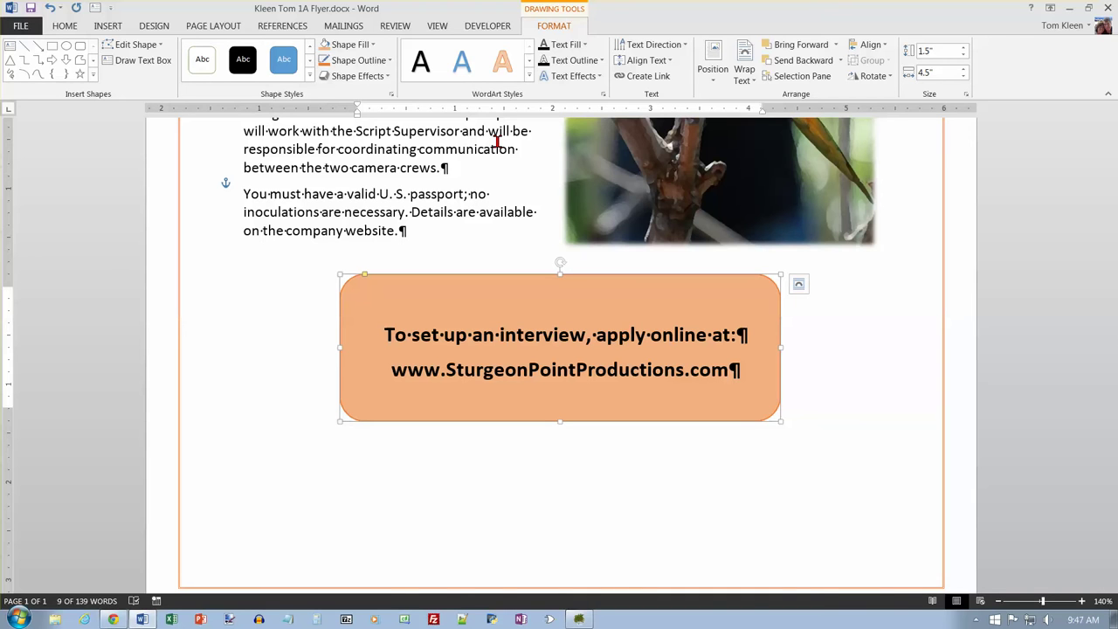
# Draw a text box about 1.28" high and 3.93" wide just below the Internships Available title
pyautogui.hotkey('ctrl', 'Home')
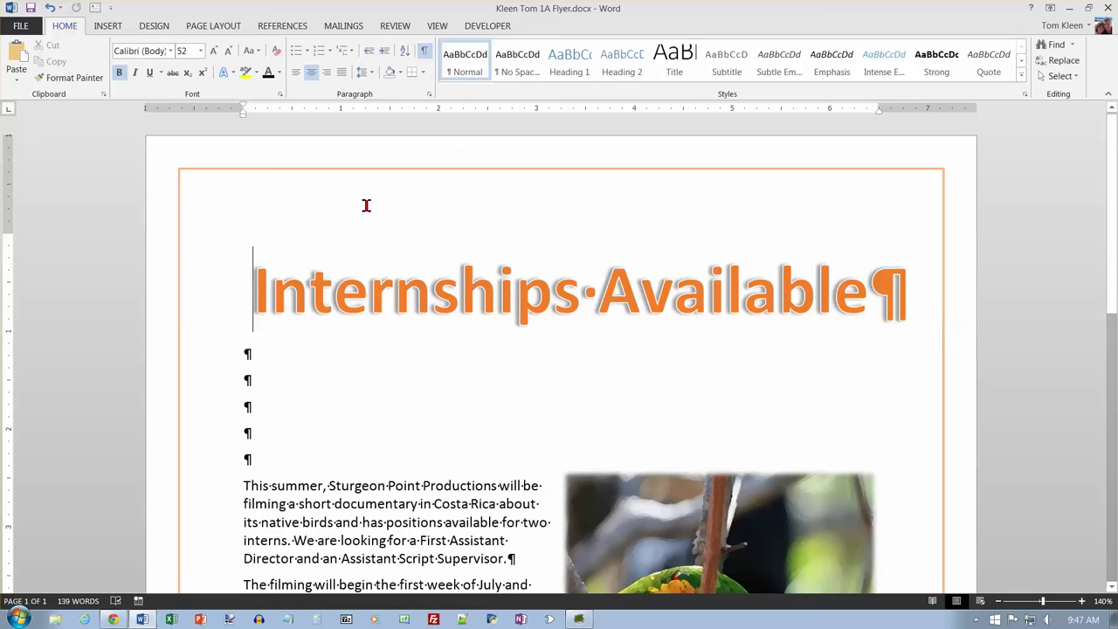
pyautogui.click(109, 28)
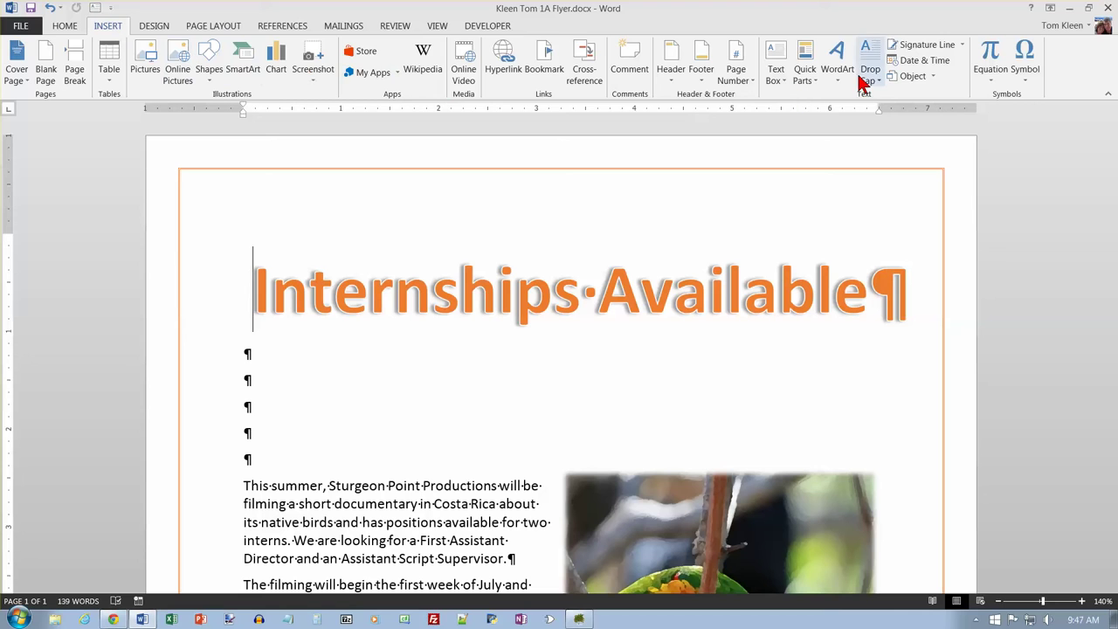
pyautogui.click(781, 79)
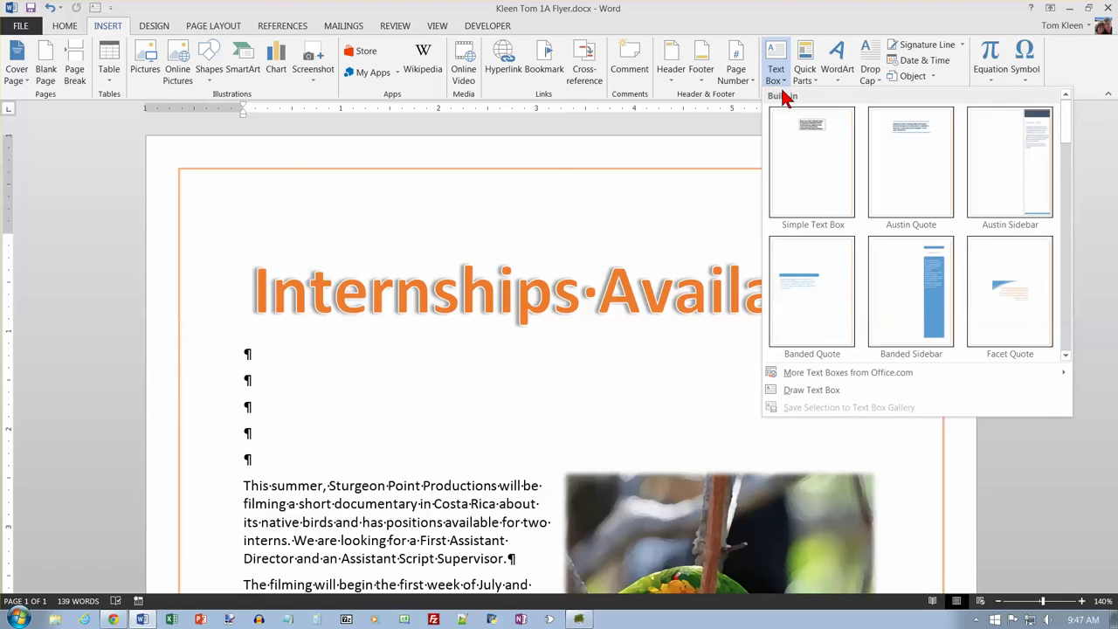
pyautogui.click(790, 389)
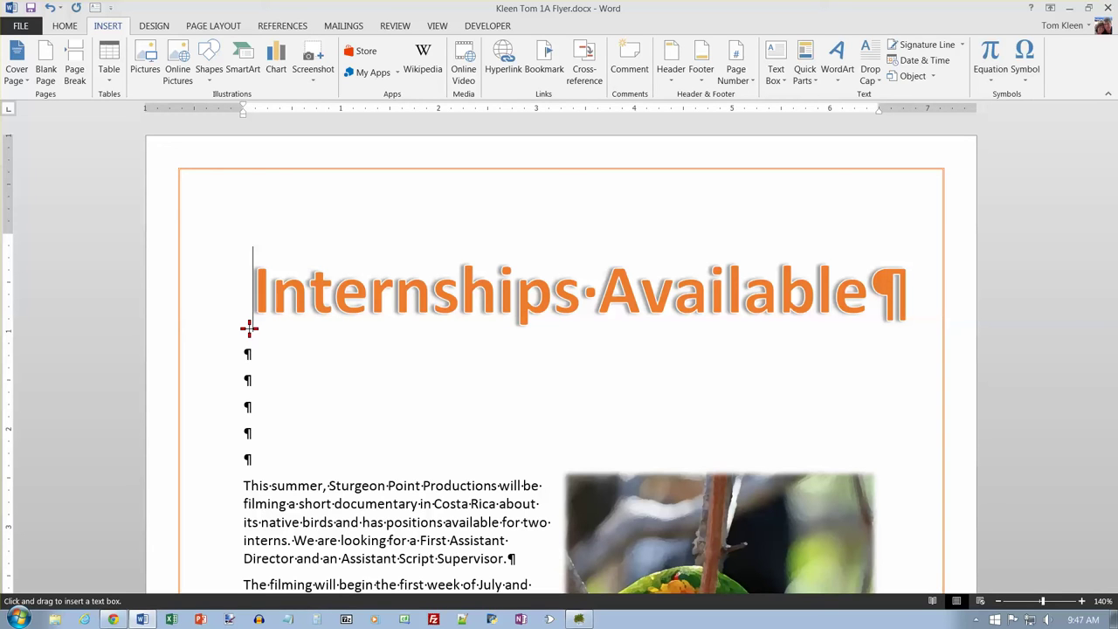
pyautogui.moveTo(255, 326); pyautogui.dragTo(852, 460)
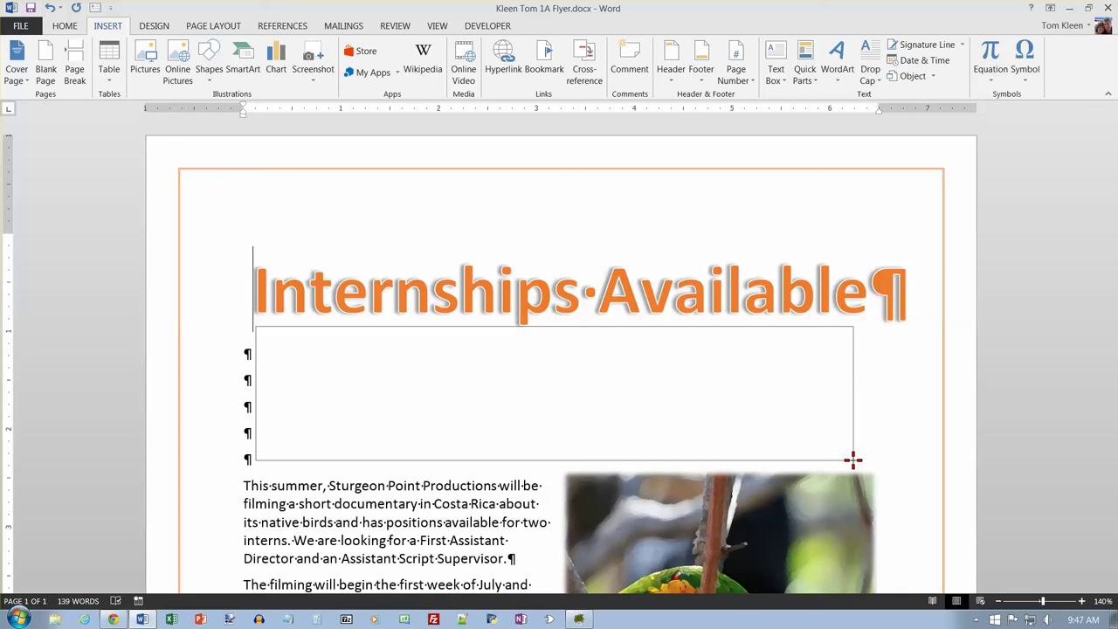
pyautogui.moveTo(852, 459); pyautogui.dragTo(641, 451)
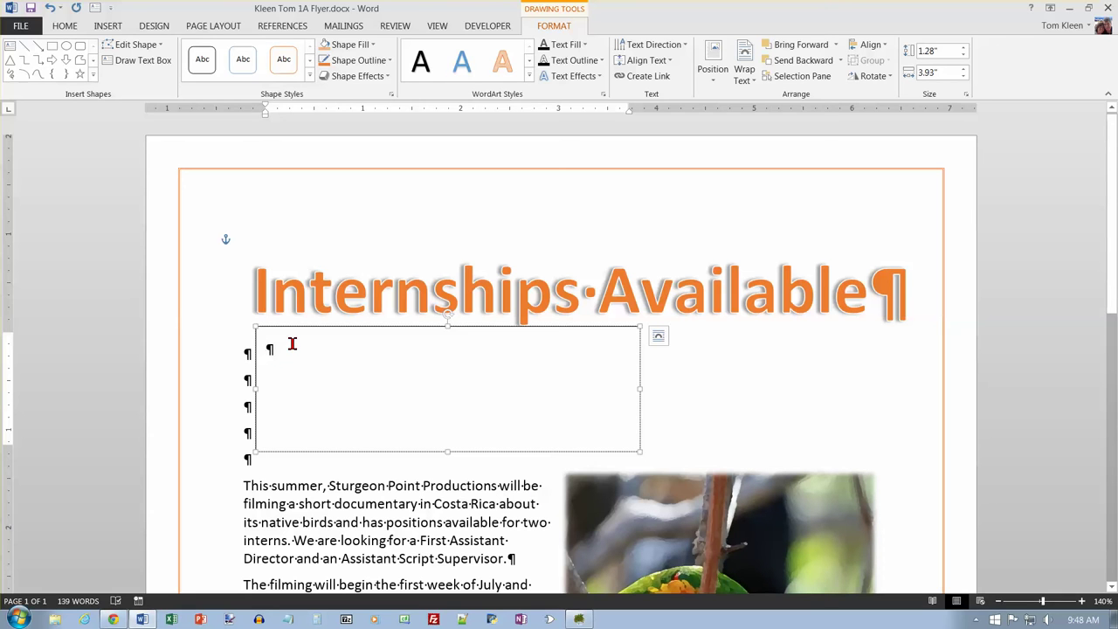
# Enter "Interviews will be held:" in the text box, with "Friday and Saturday, January 14 and 15" as a second paragraph
pyautogui.write('Interv')
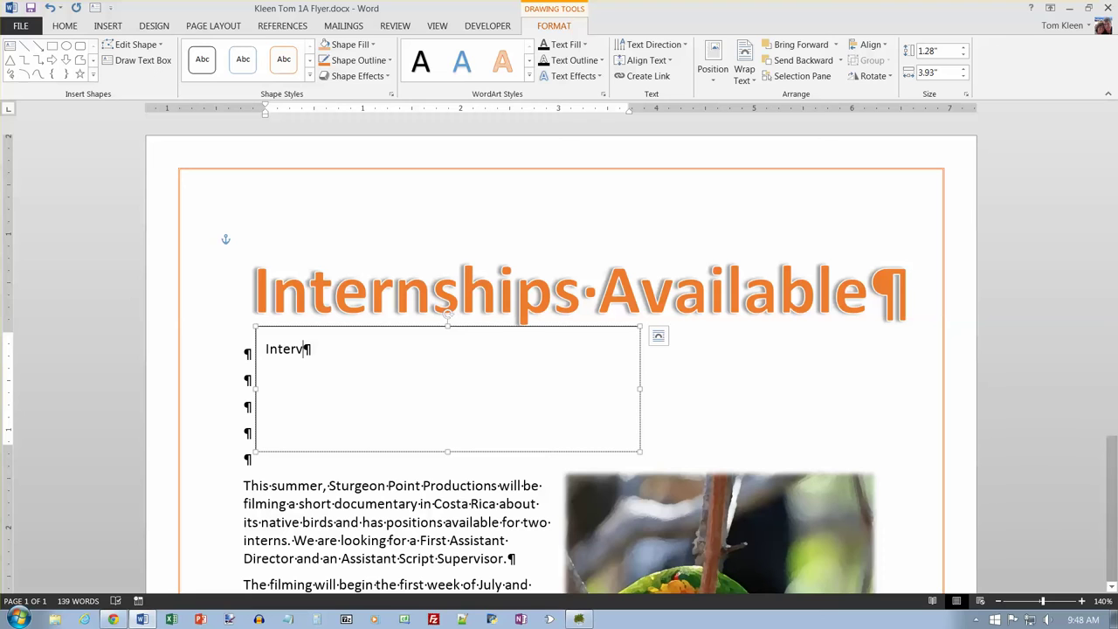
pyautogui.write('iew')
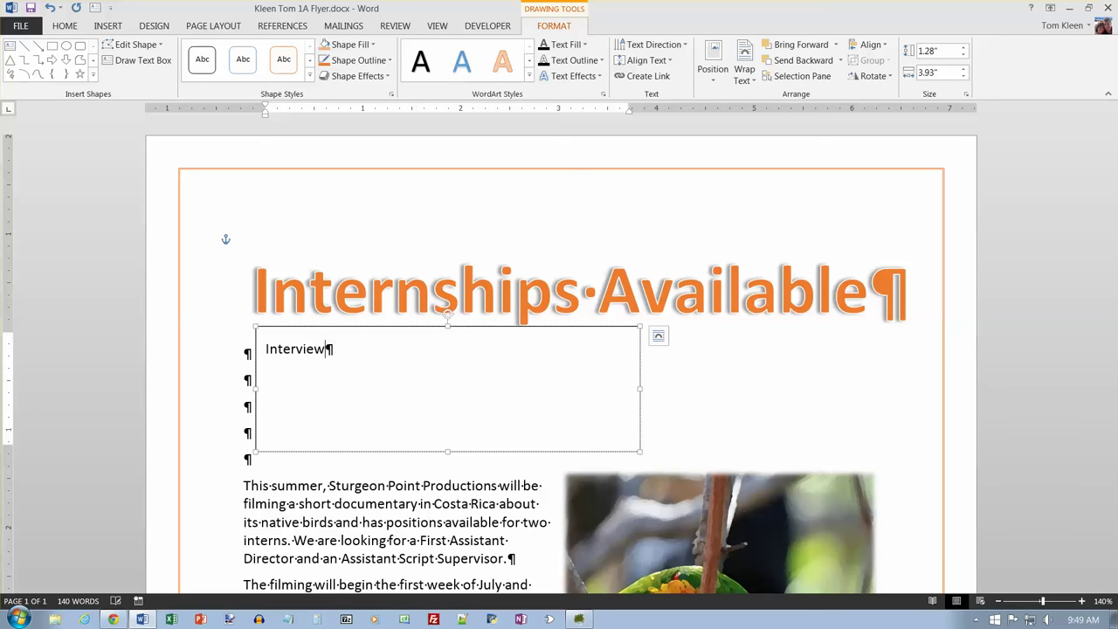
pyautogui.write('s will be h')
pyautogui.write('eld:')
pyautogui.press('Return')
pyautogui.write('Friday and Saturday')
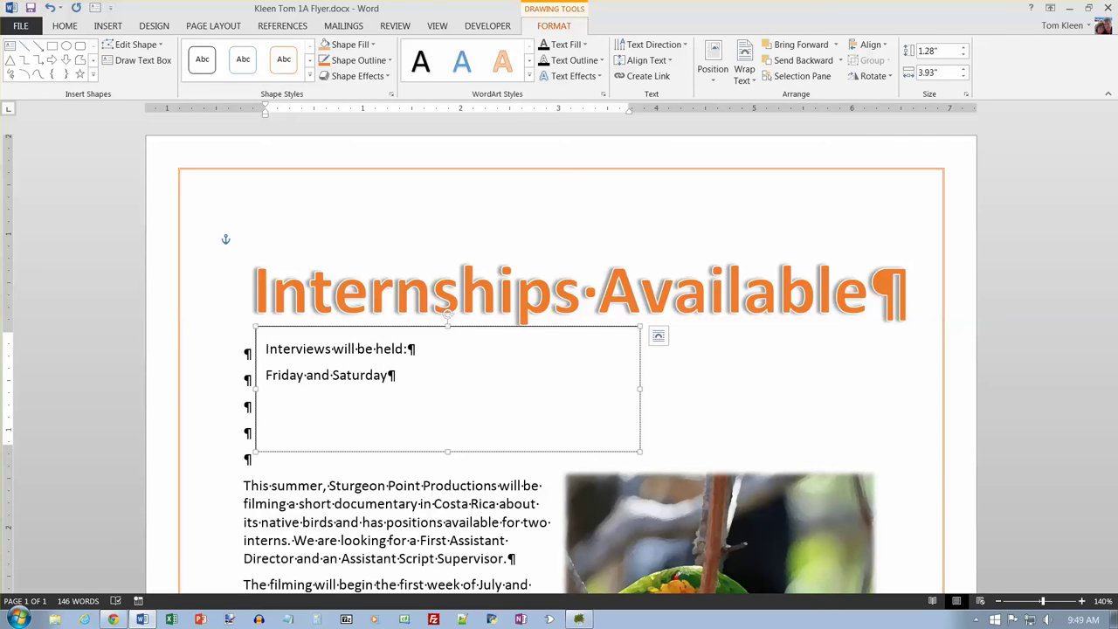
pyautogui.write(', January 14 nd 15')
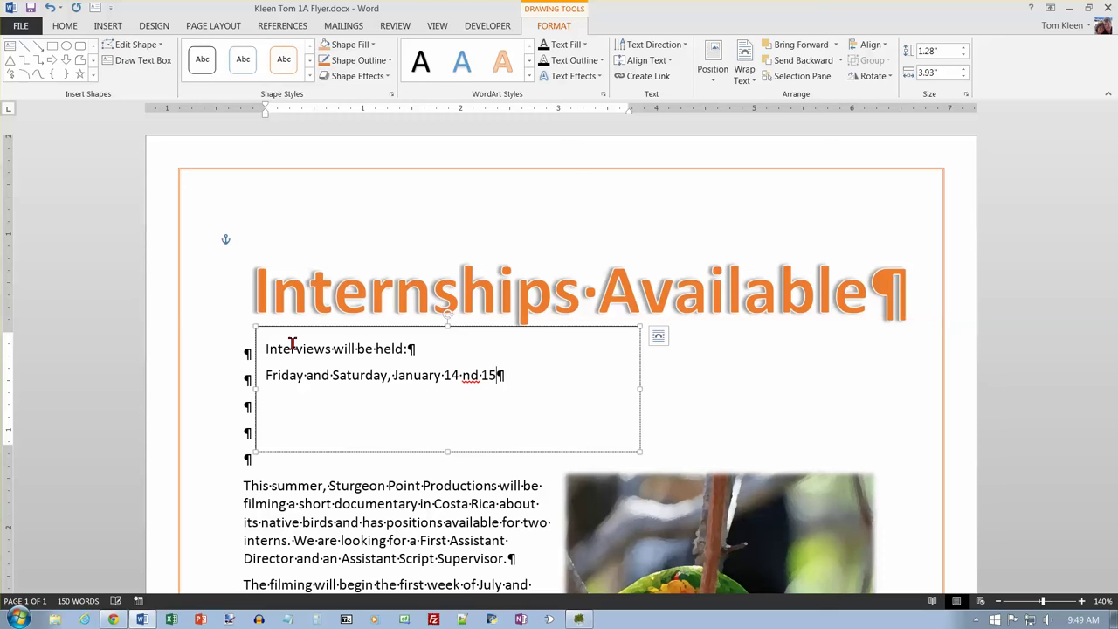
pyautogui.hotkey('ctrl', 'Left')
pyautogui.hotkey('ctrl', 'Left')
pyautogui.write('a')
pyautogui.press('End')
# Add "In the Career Services Conference Room" as the text box's third paragraph and save the document
pyautogui.press('Return')
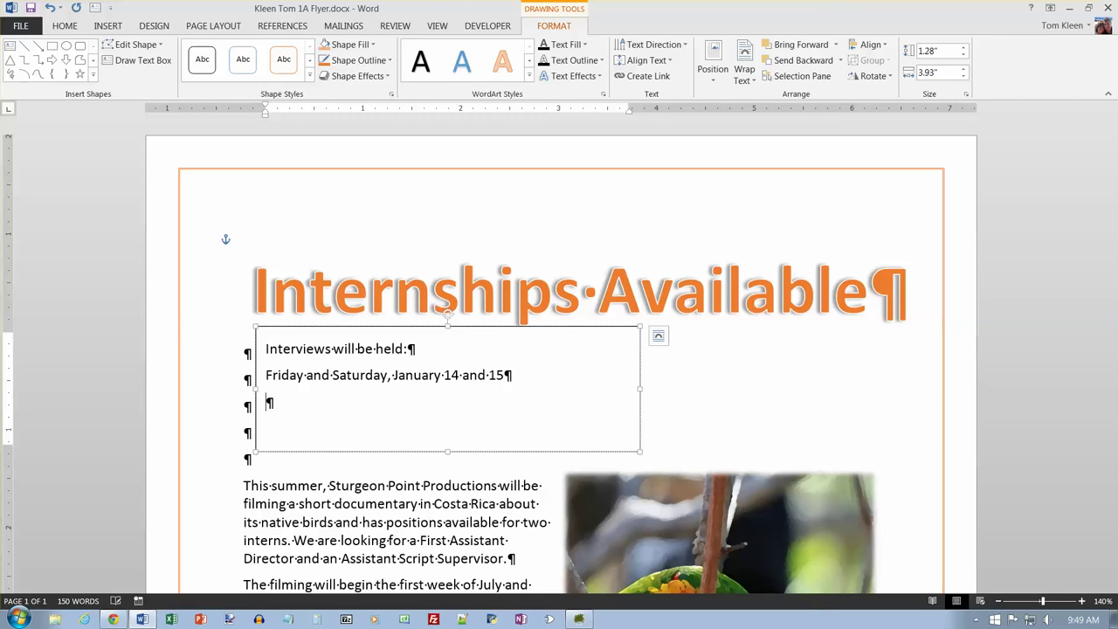
pyautogui.write('In the Career')
pyautogui.write('Services Conference room')
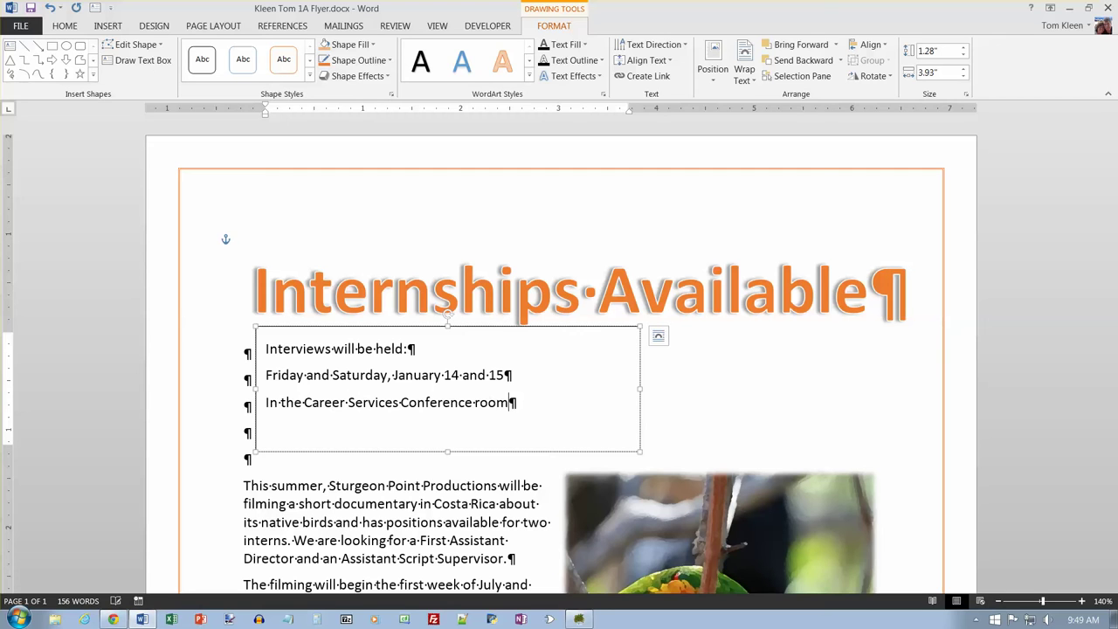
pyautogui.press('Left')
pyautogui.press('Left')
pyautogui.press('Left')
pyautogui.press('Left')
pyautogui.press('Delete')
pyautogui.write('R')
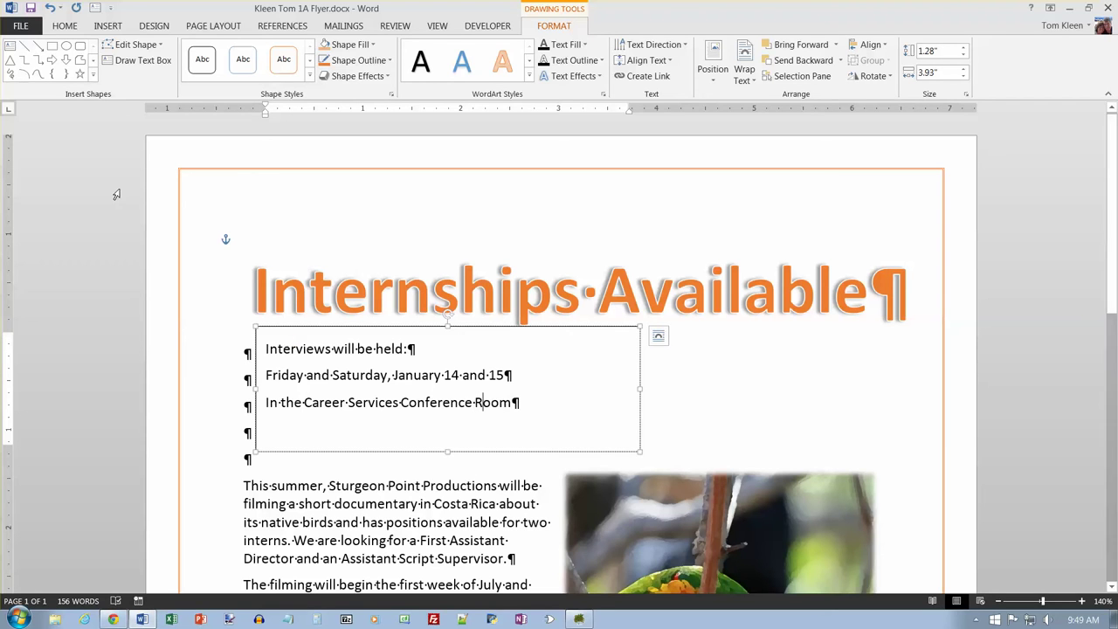
pyautogui.click(30, 8)
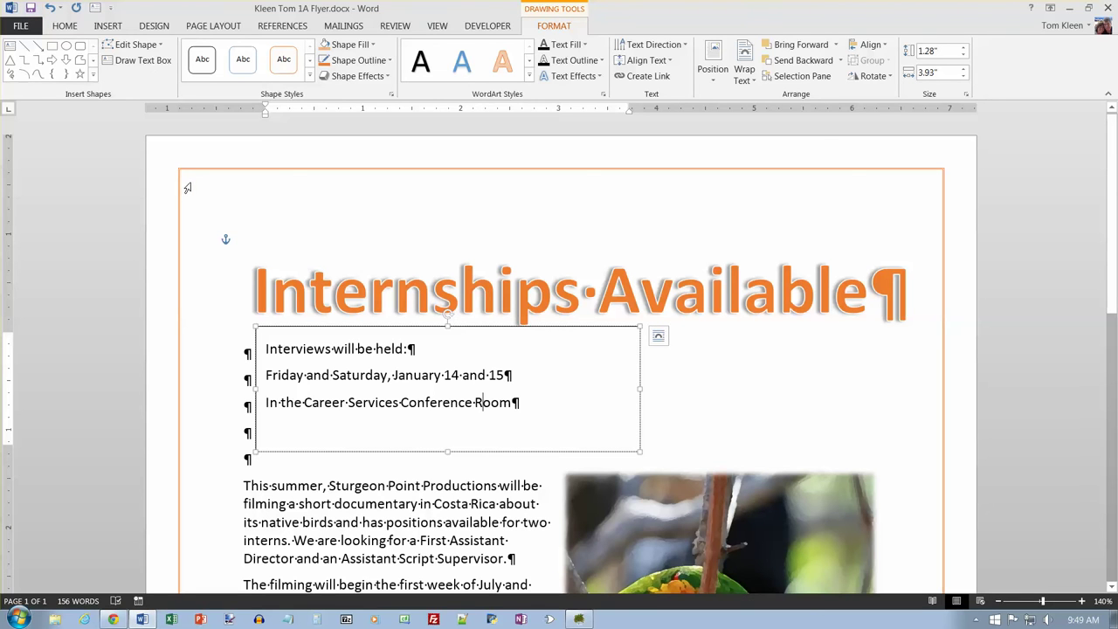
# Set the text box's horizontal alignment to Centered relative to Page in its layout settings
pyautogui.click(312, 326)
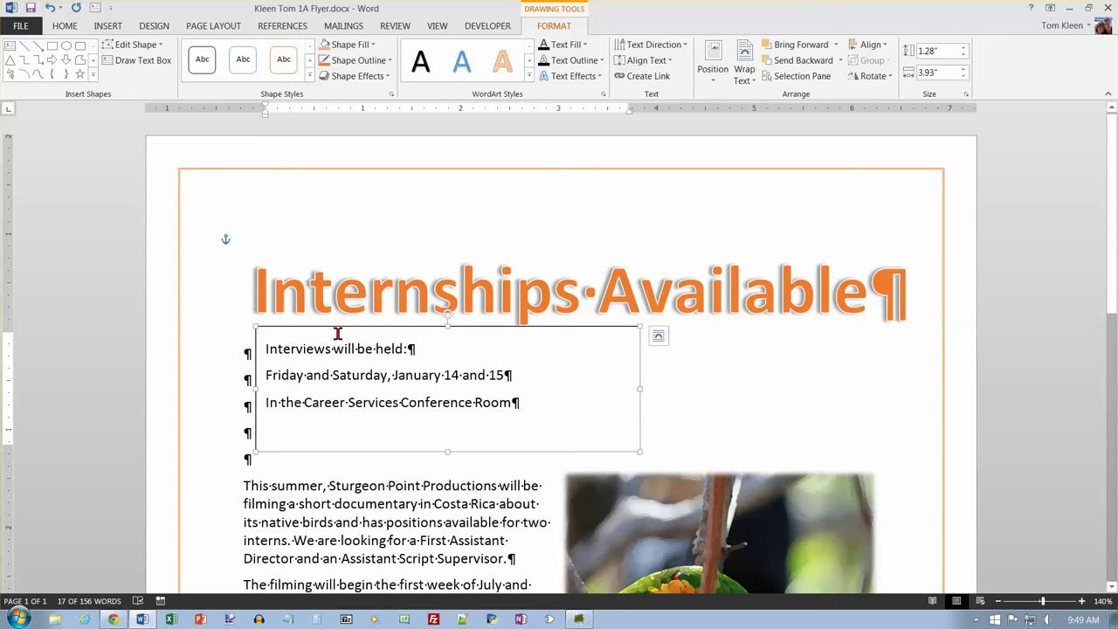
pyautogui.click(660, 343)
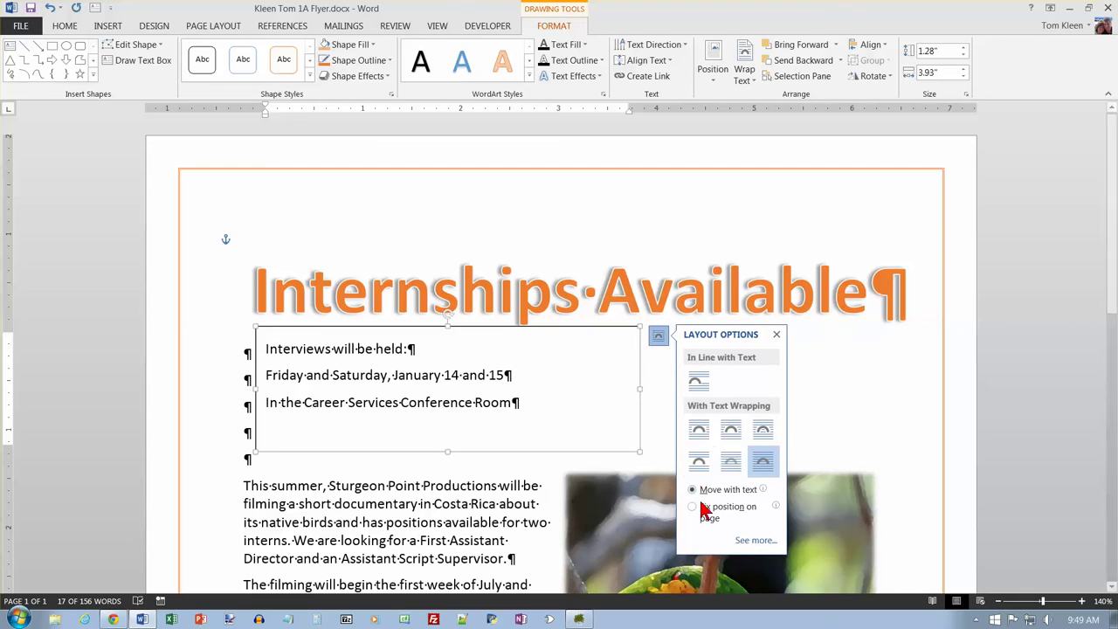
pyautogui.click(743, 541)
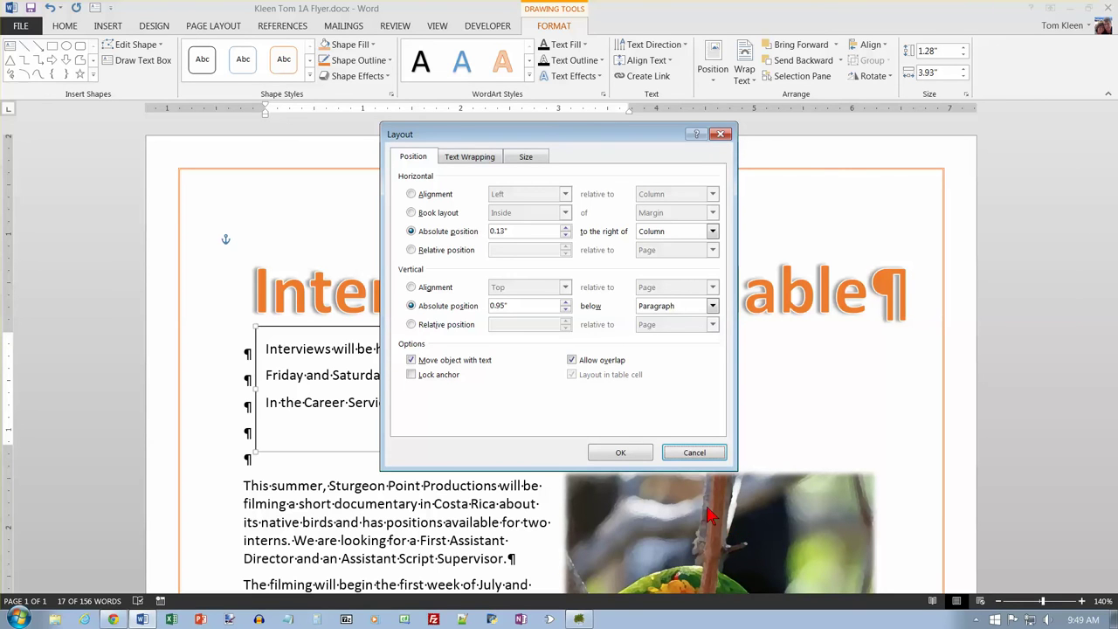
pyautogui.click(411, 195)
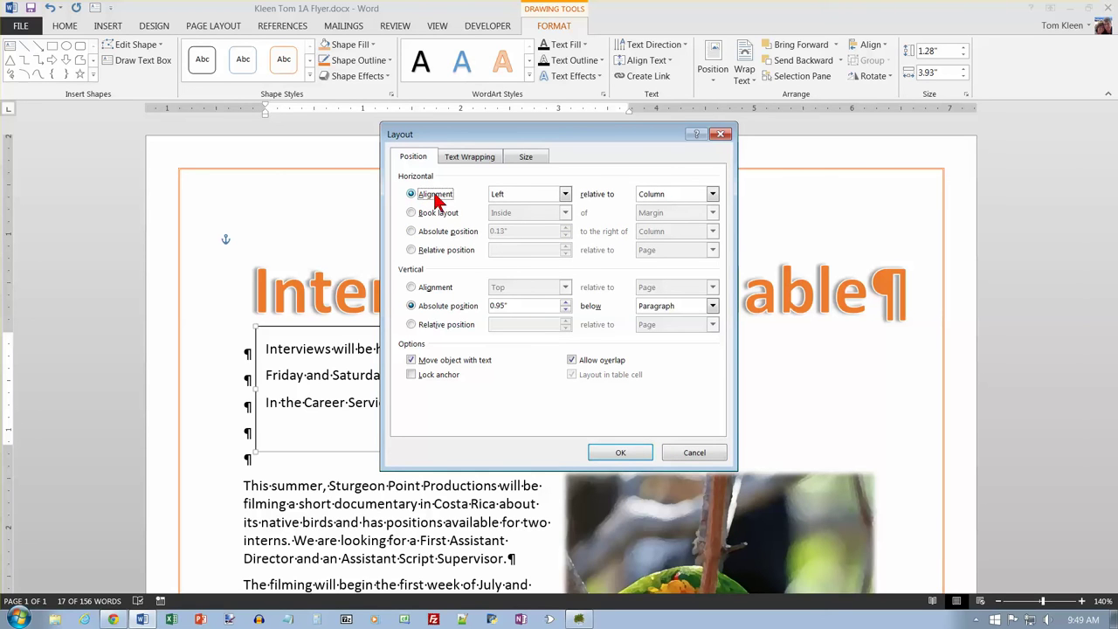
pyautogui.click(565, 194)
pyautogui.click(541, 217)
pyautogui.click(713, 194)
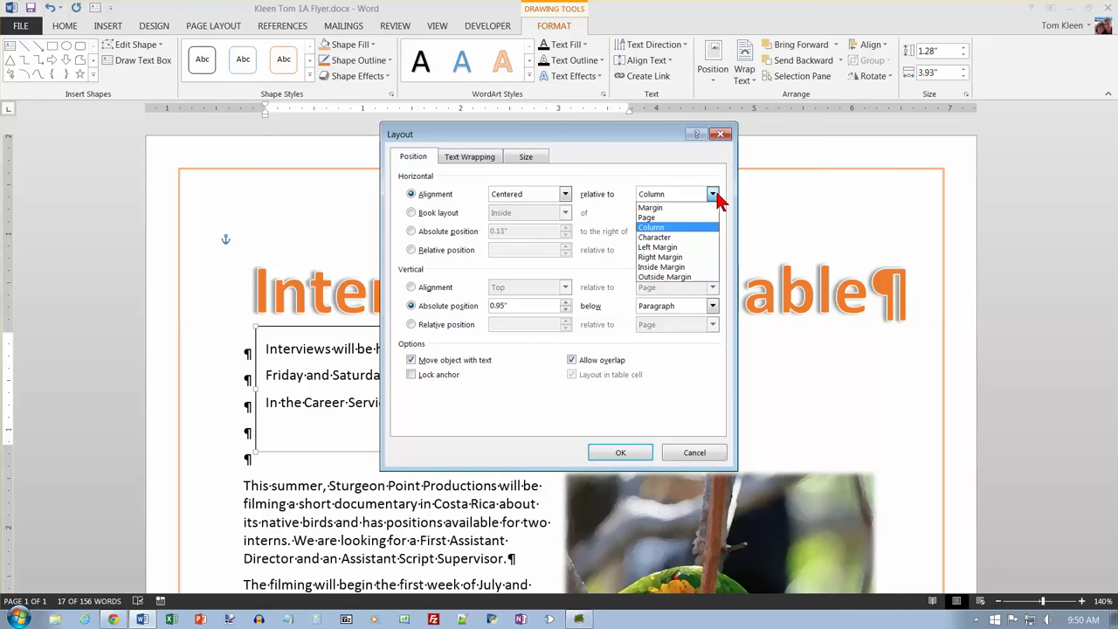
pyautogui.click(672, 217)
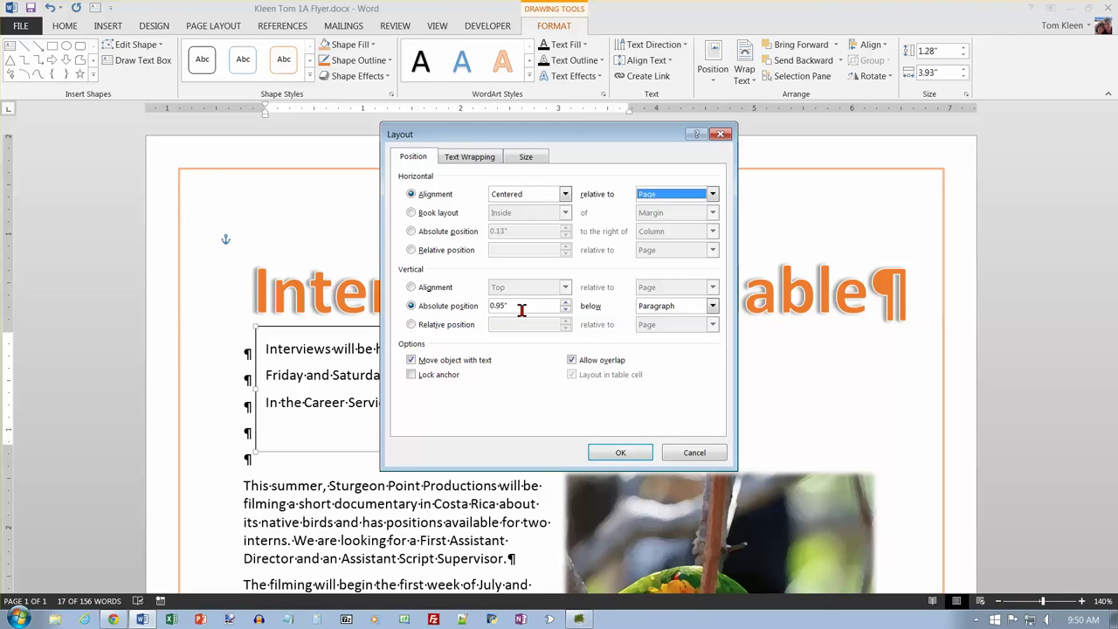
# Set the text box's vertical absolute position to 1.25" below Margin
pyautogui.moveTo(522, 309); pyautogui.dragTo(465, 316)
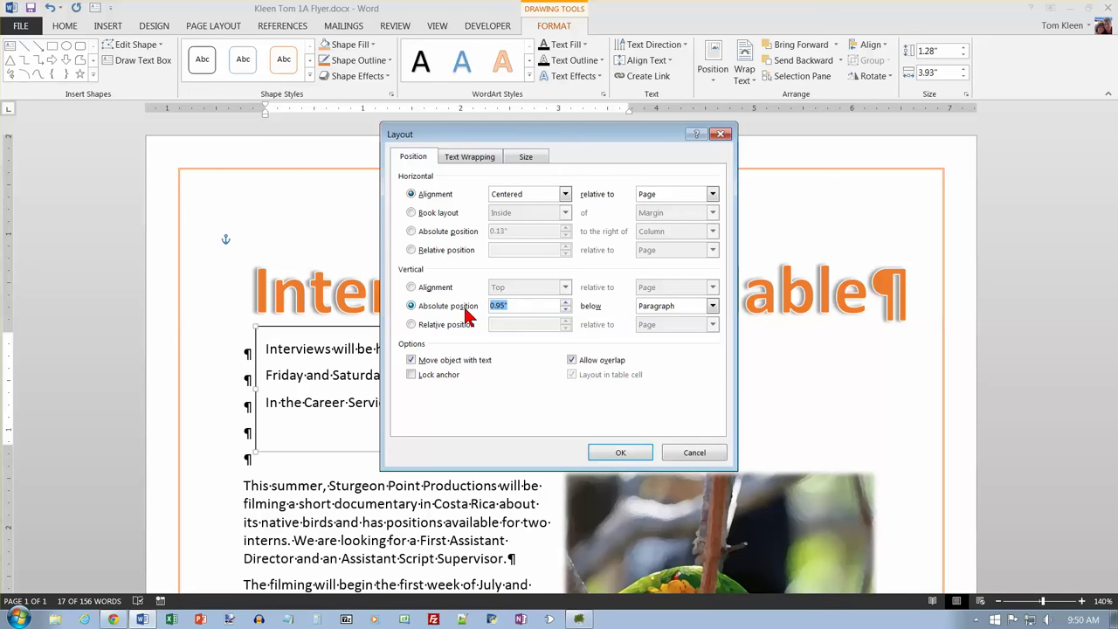
pyautogui.write('1.25')
pyautogui.click(712, 307)
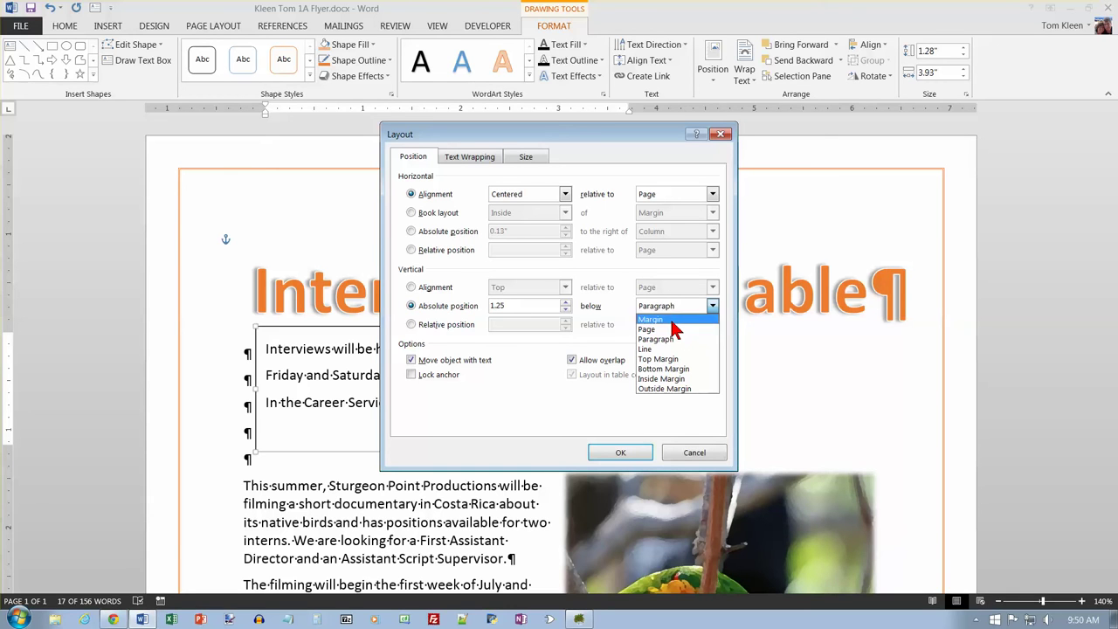
pyautogui.click(673, 320)
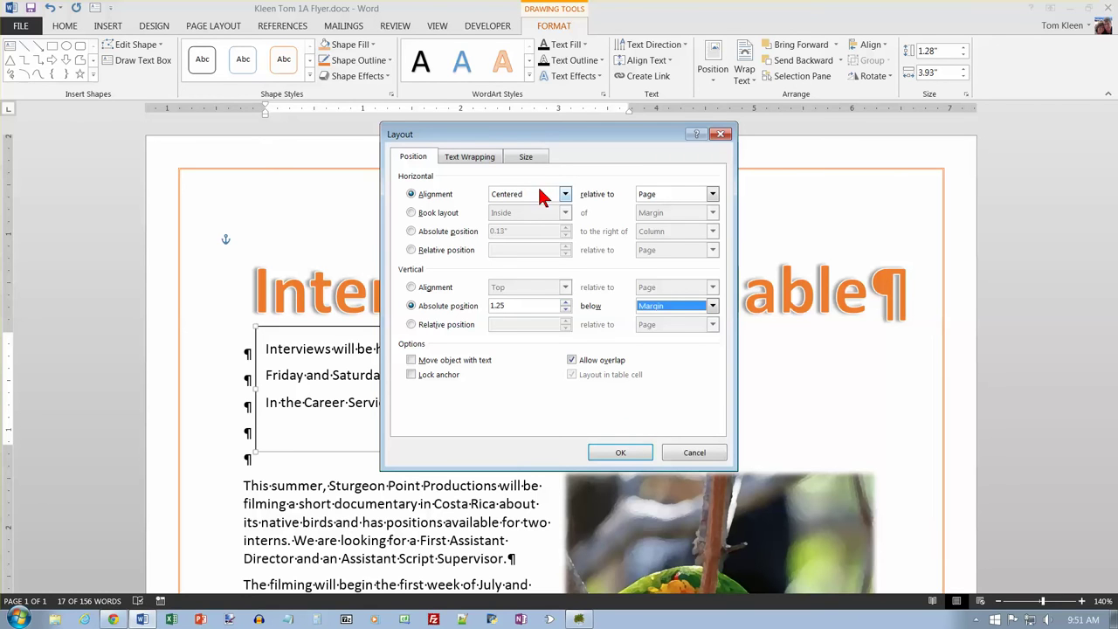
# Set the text box's absolute height to 1.25" and width to 4", and apply the layout
pyautogui.click(528, 155)
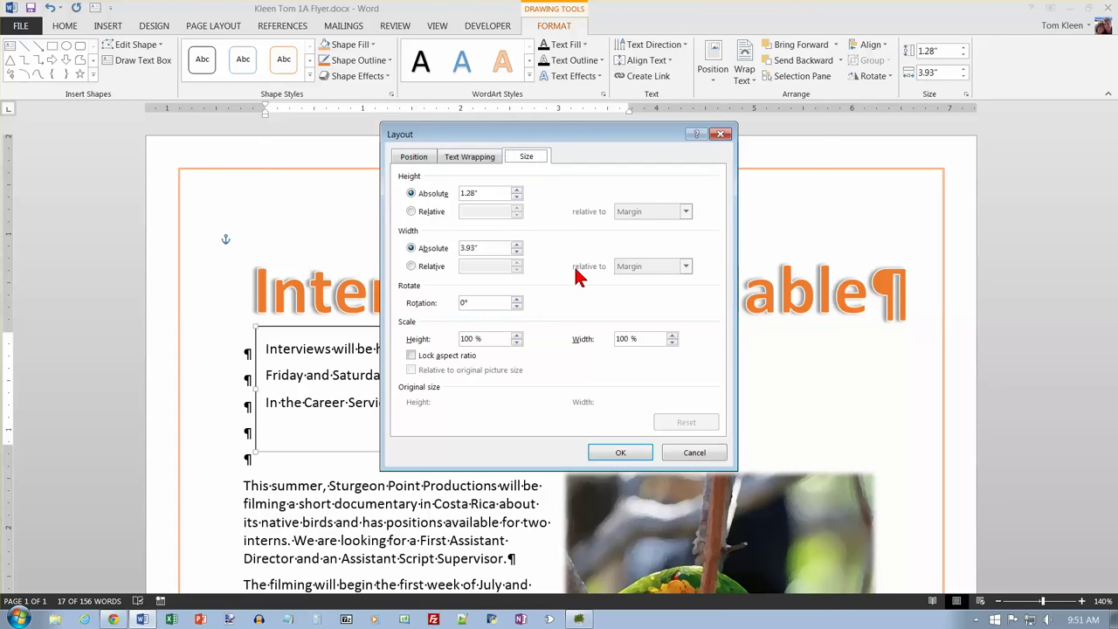
pyautogui.click(488, 197)
pyautogui.press('BackSpace')
pyautogui.press('BackSpace')
pyautogui.write('5')
pyautogui.click(491, 246)
pyautogui.doubleClick(491, 246)
pyautogui.write('4')
pyautogui.press('Tab')
pyautogui.click(625, 449)
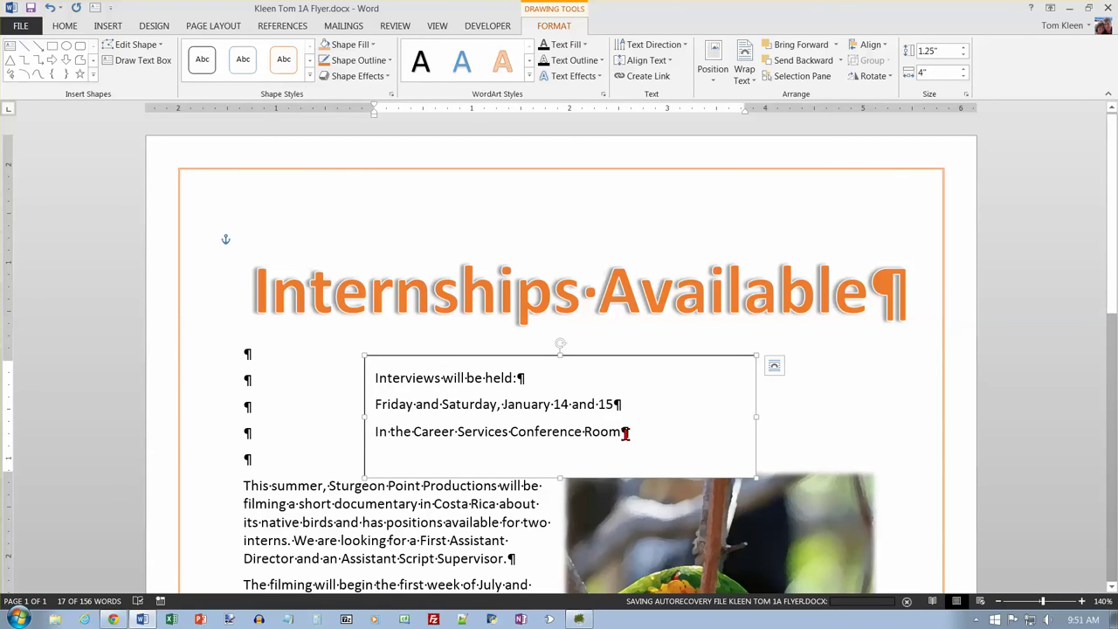
# Format all three paragraphs in the interview-details text box as 16 pt, bold and centered
pyautogui.click(662, 430)
pyautogui.hotkey('ctrl', 'a')
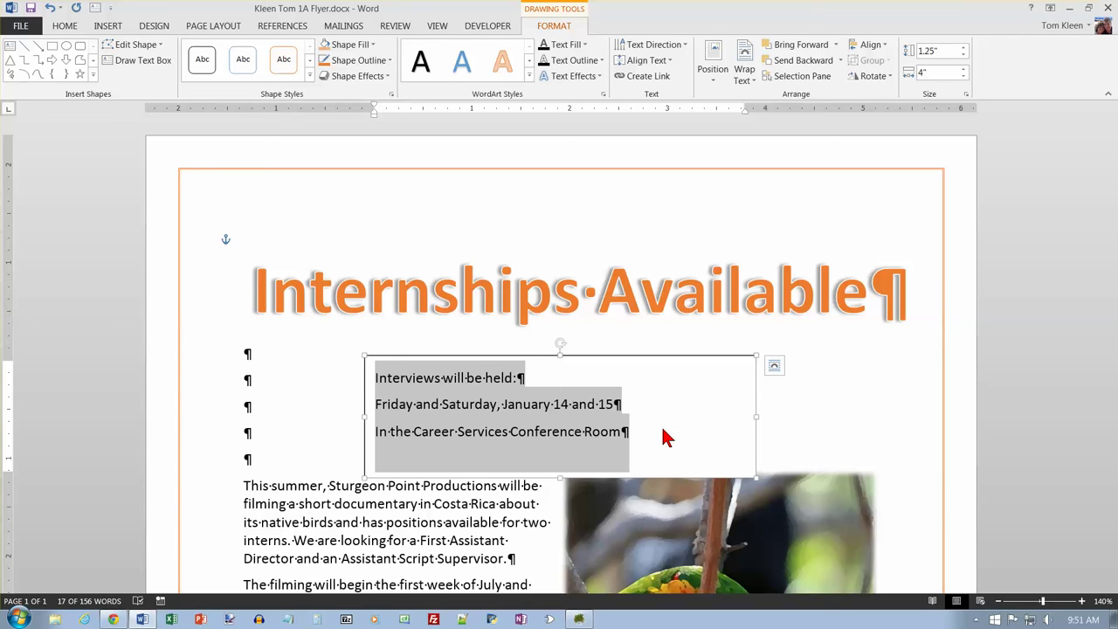
pyautogui.rightClick(564, 404)
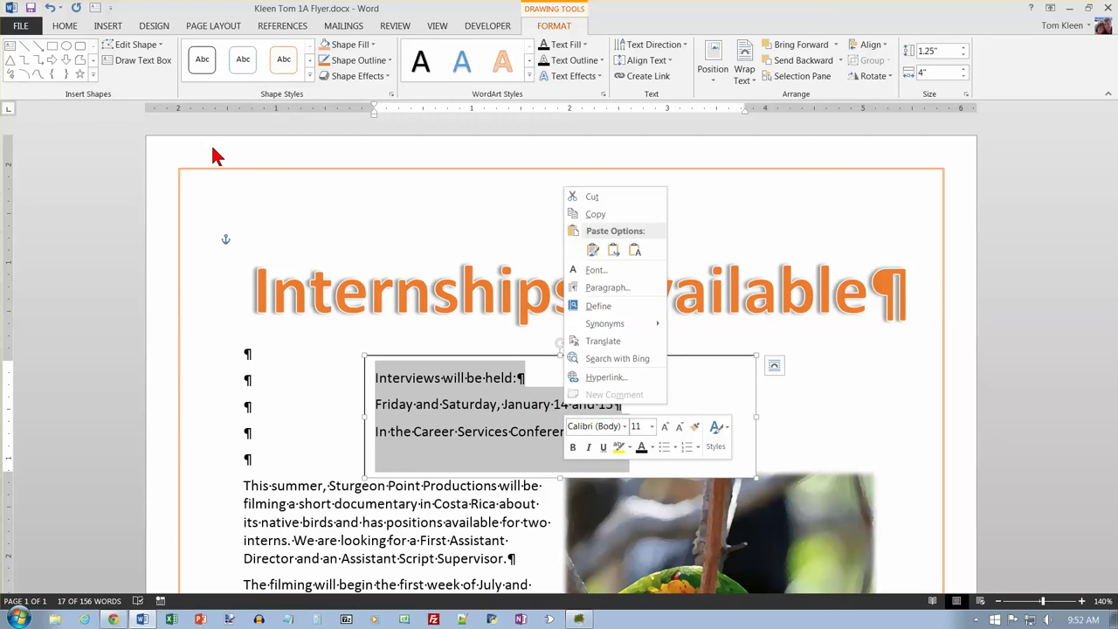
pyautogui.click(65, 28)
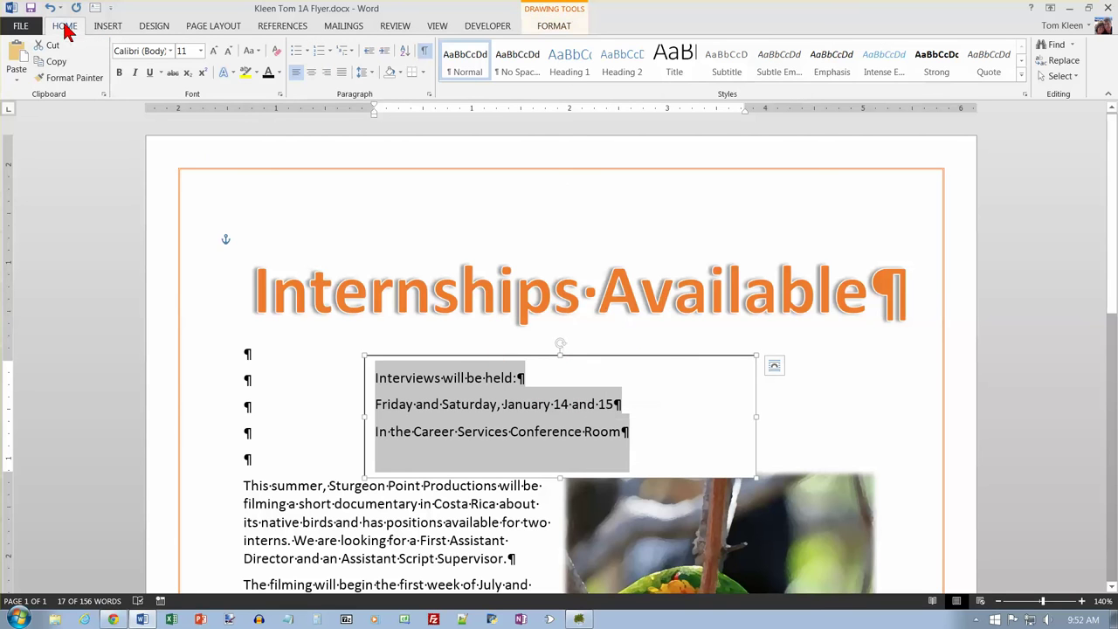
pyautogui.click(200, 50)
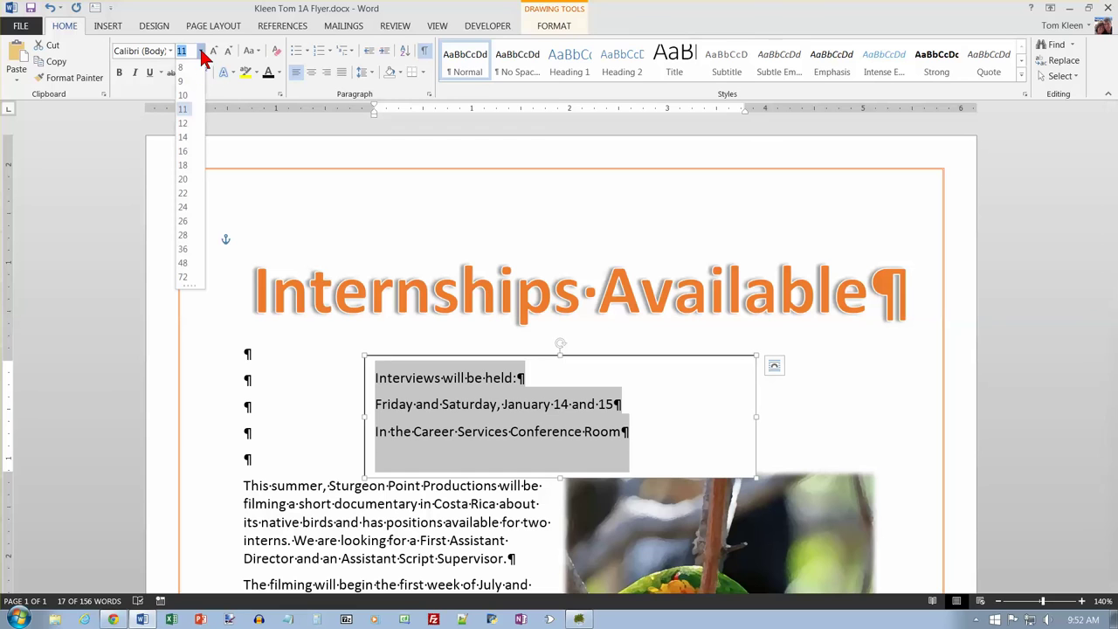
pyautogui.click(193, 151)
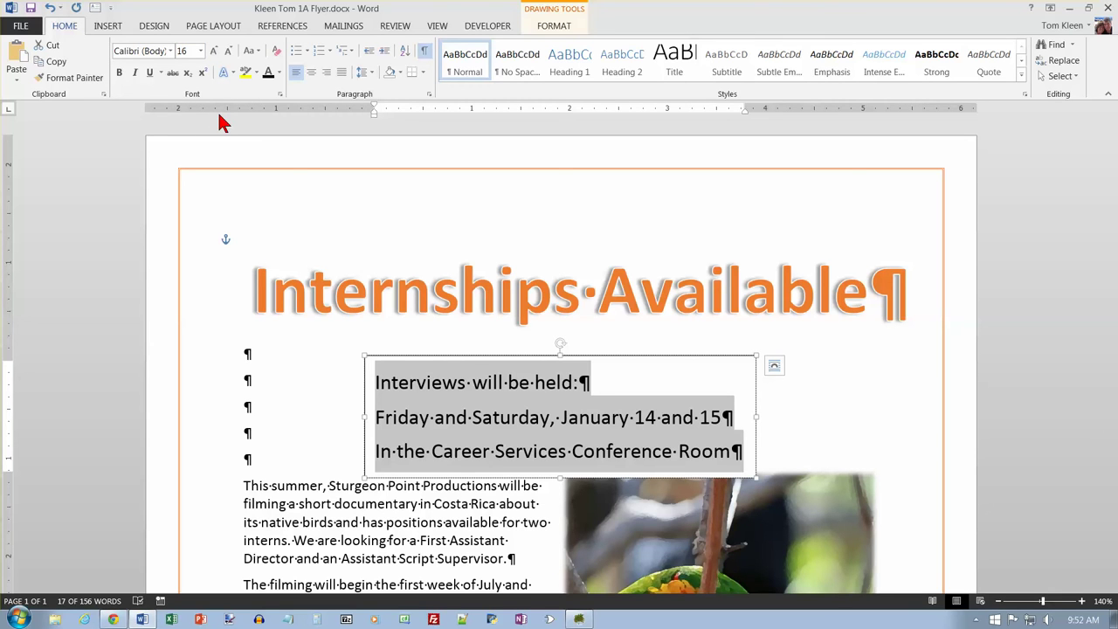
pyautogui.click(119, 72)
pyautogui.click(311, 73)
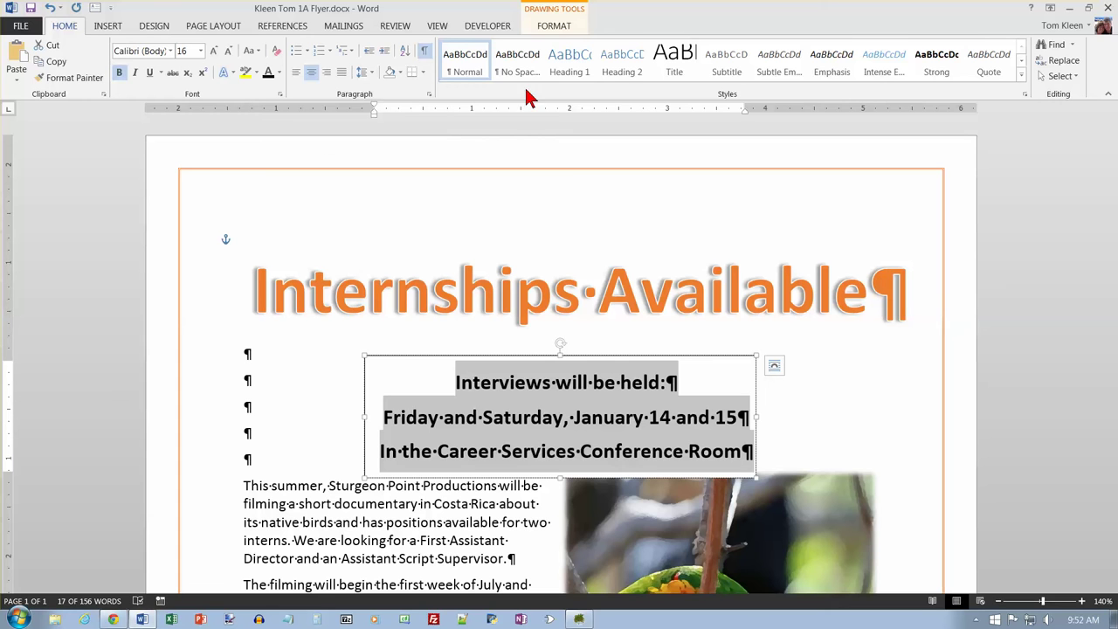
# Apply the Colored Outline - Orange, Accent 2 shape style to the interview-details text box
pyautogui.click(553, 25)
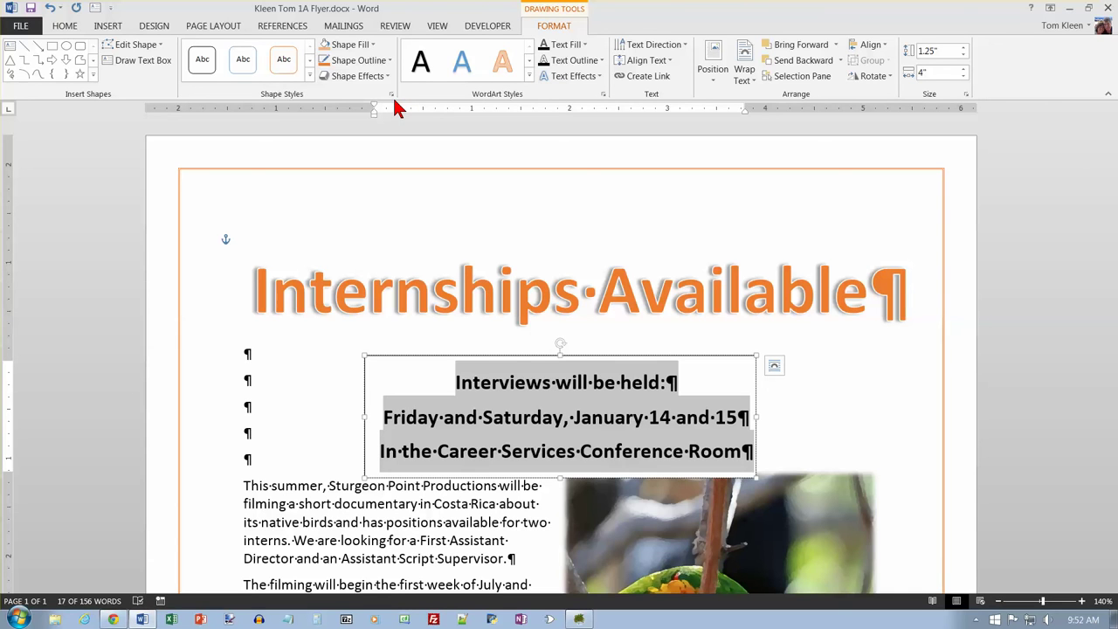
pyautogui.click(310, 75)
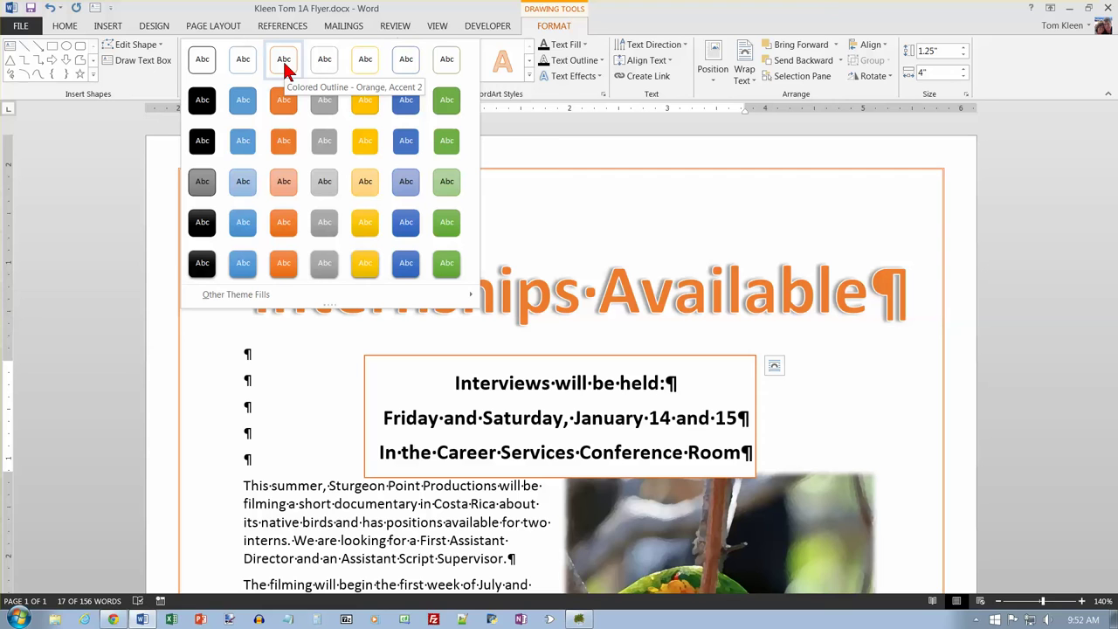
pyautogui.click(284, 63)
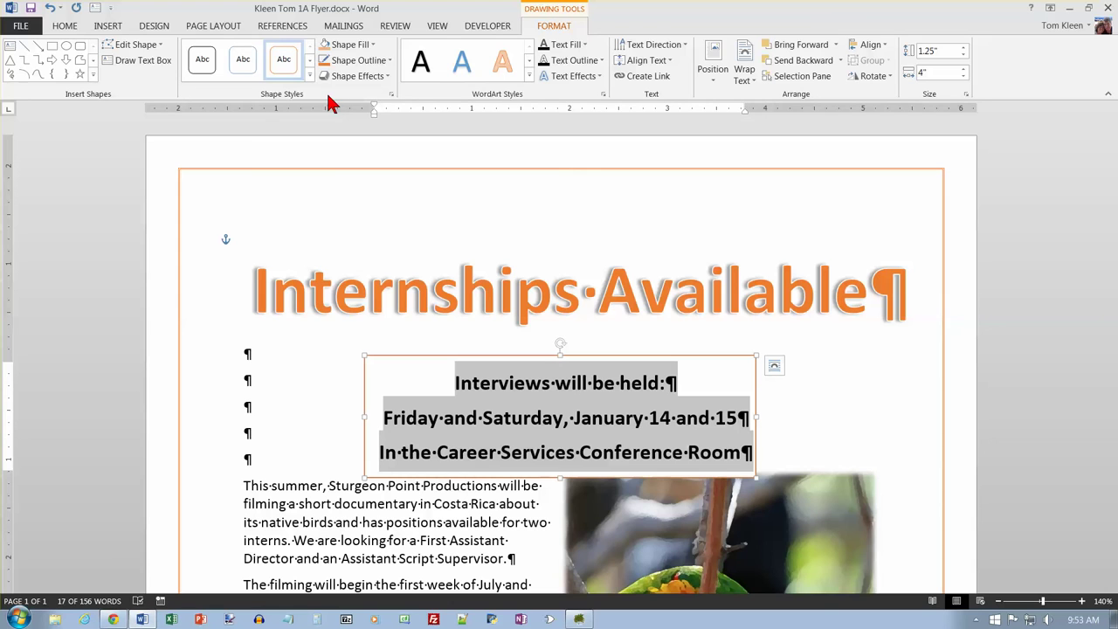
# Add the first Outer shadow preset to the interview-details text box and save the document
pyautogui.click(387, 78)
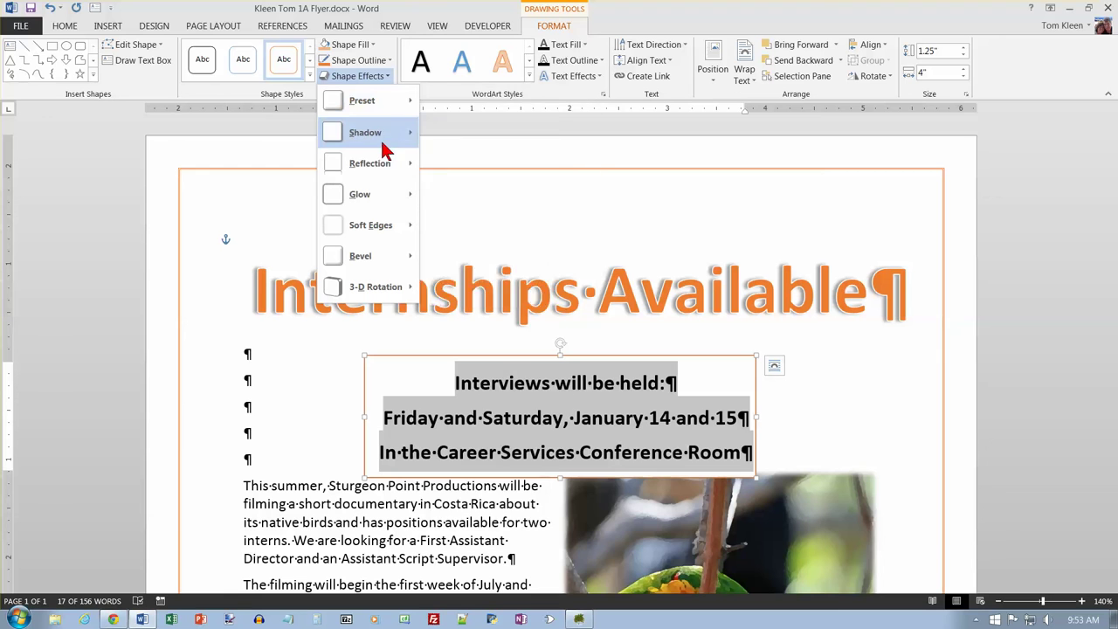
pyautogui.moveTo(380, 143)
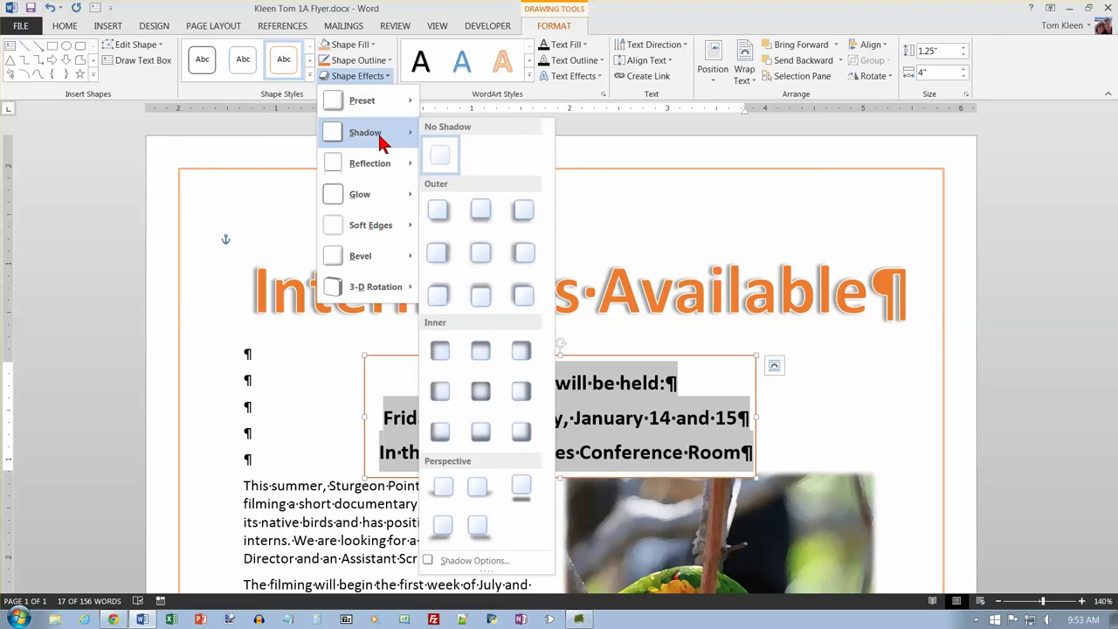
pyautogui.click(437, 212)
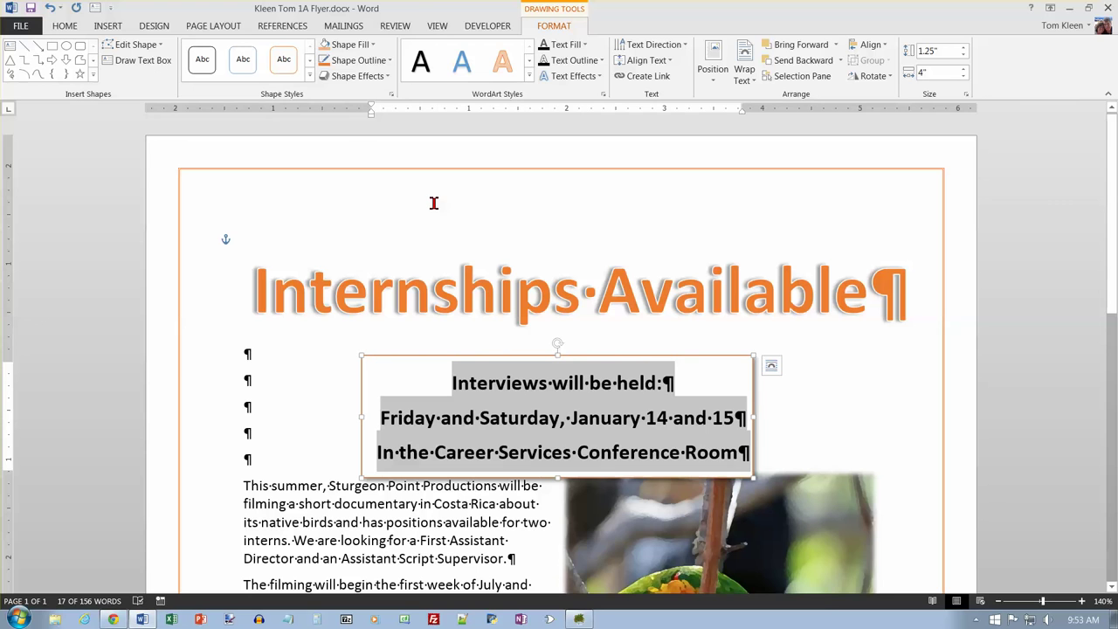
pyautogui.click(31, 8)
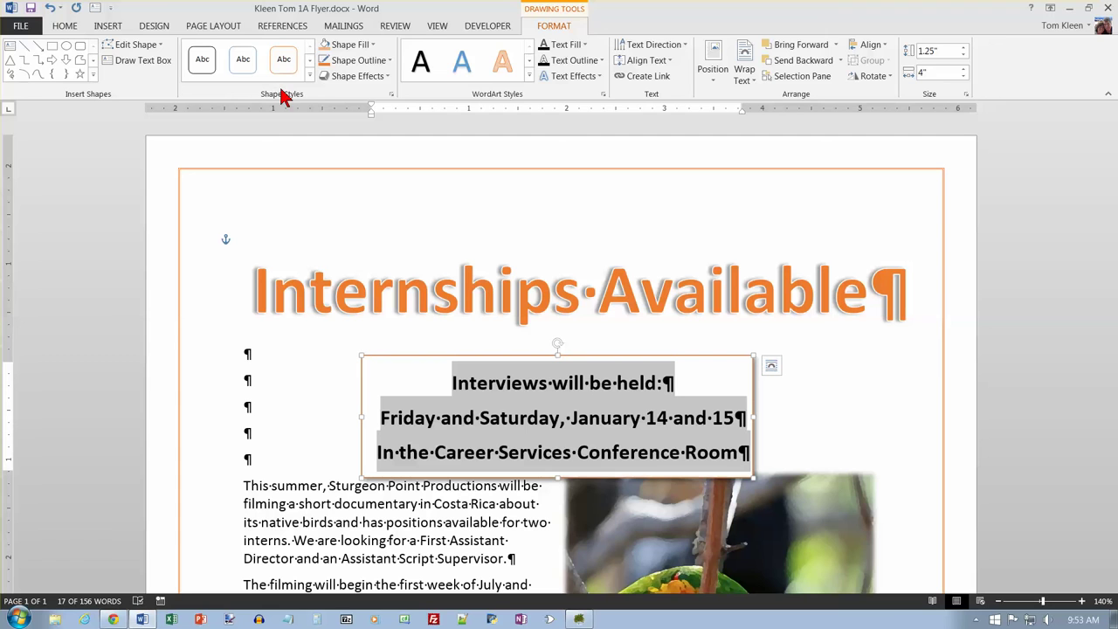
# Insert a Blank built-in footer and replace its placeholder text with the File Name field
pyautogui.click(108, 30)
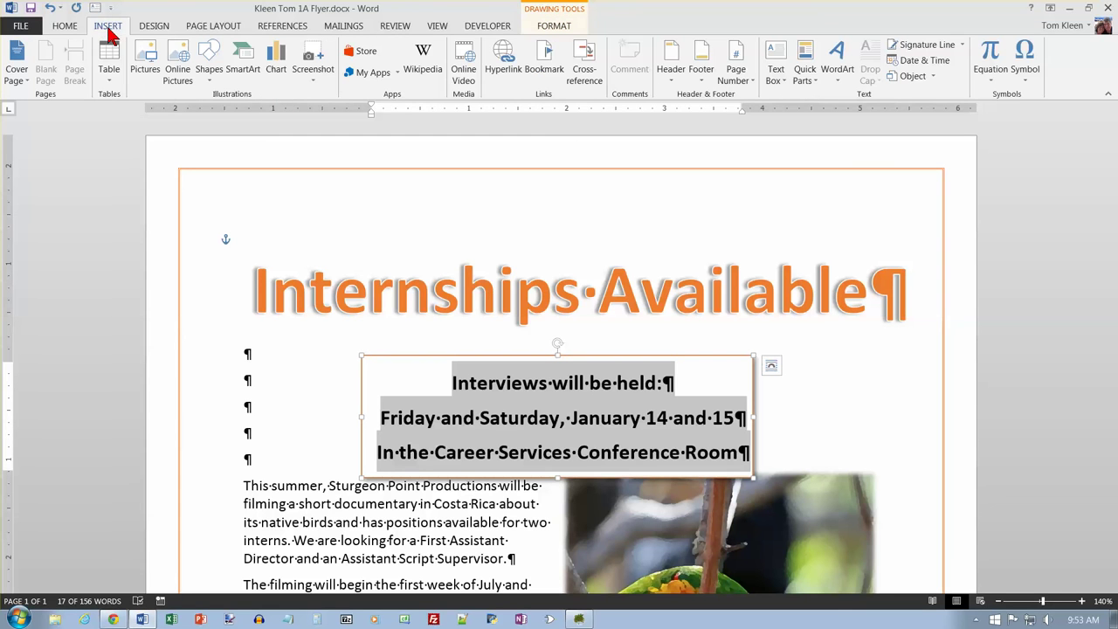
pyautogui.click(704, 80)
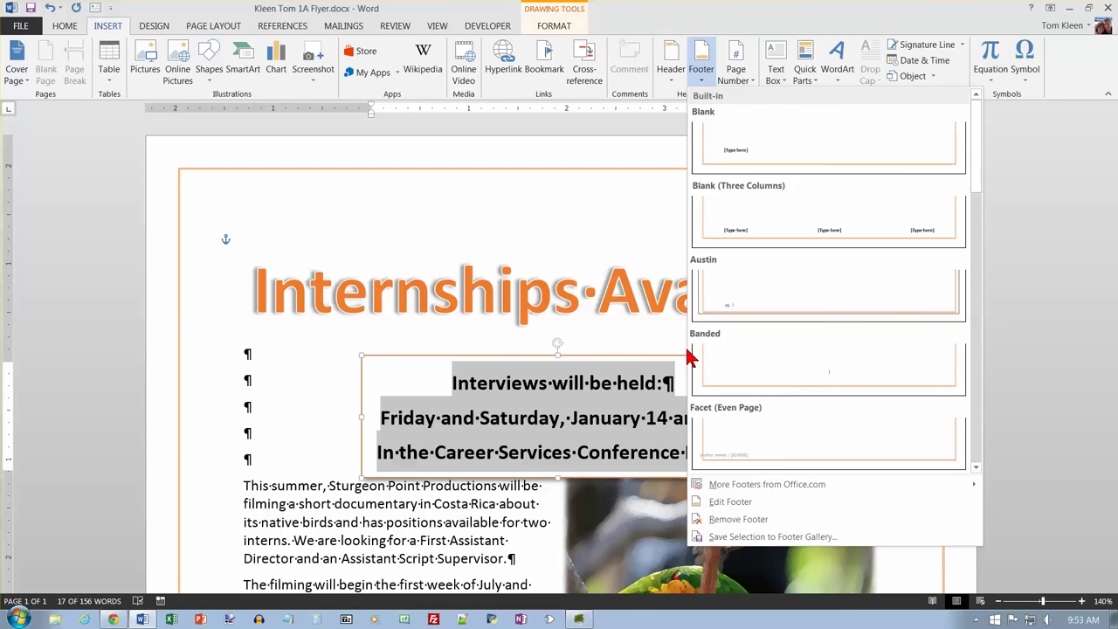
pyautogui.click(747, 150)
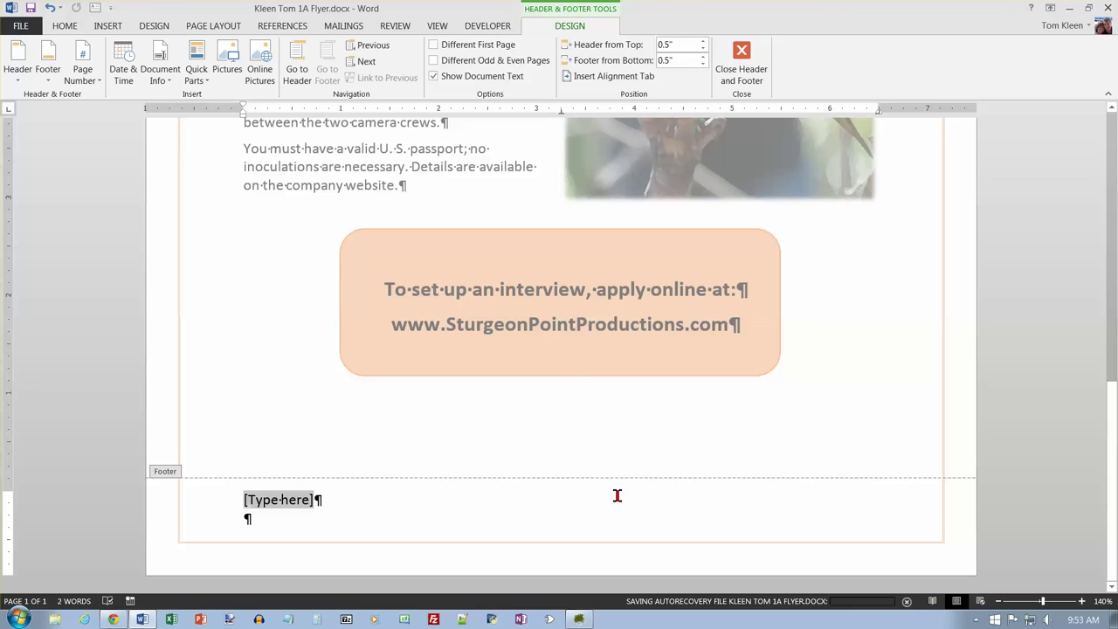
pyautogui.press('Delete')
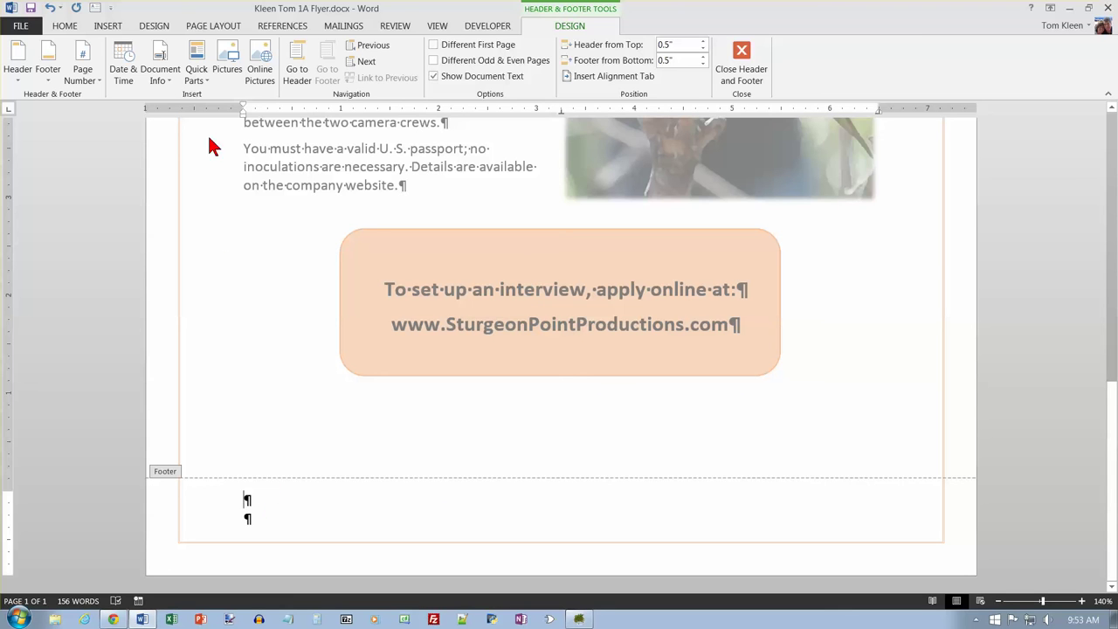
pyautogui.click(172, 79)
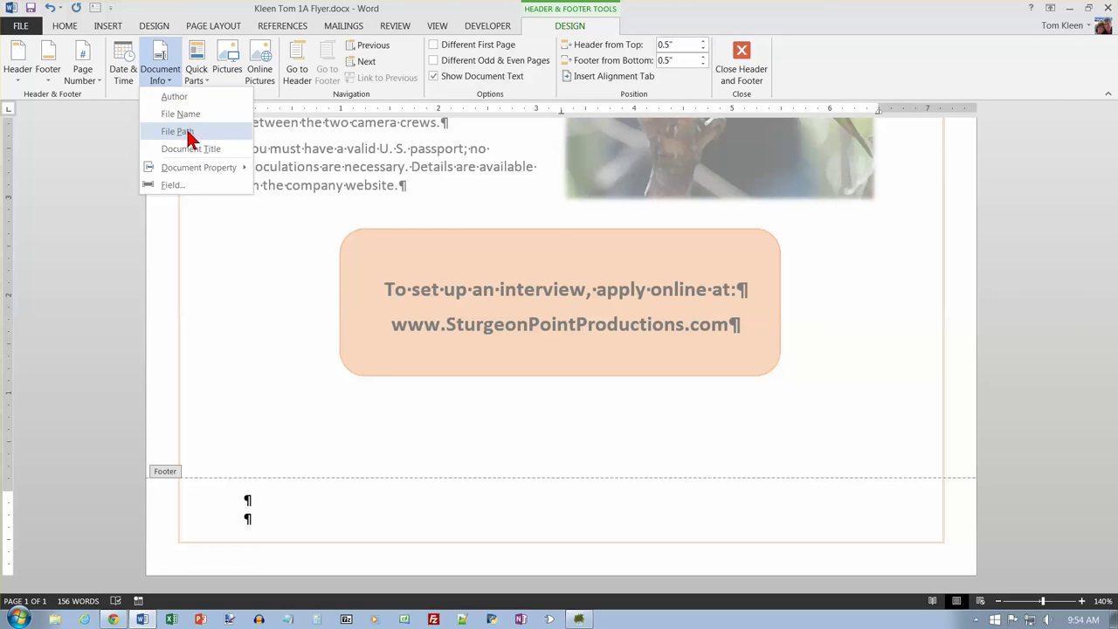
pyautogui.click(188, 115)
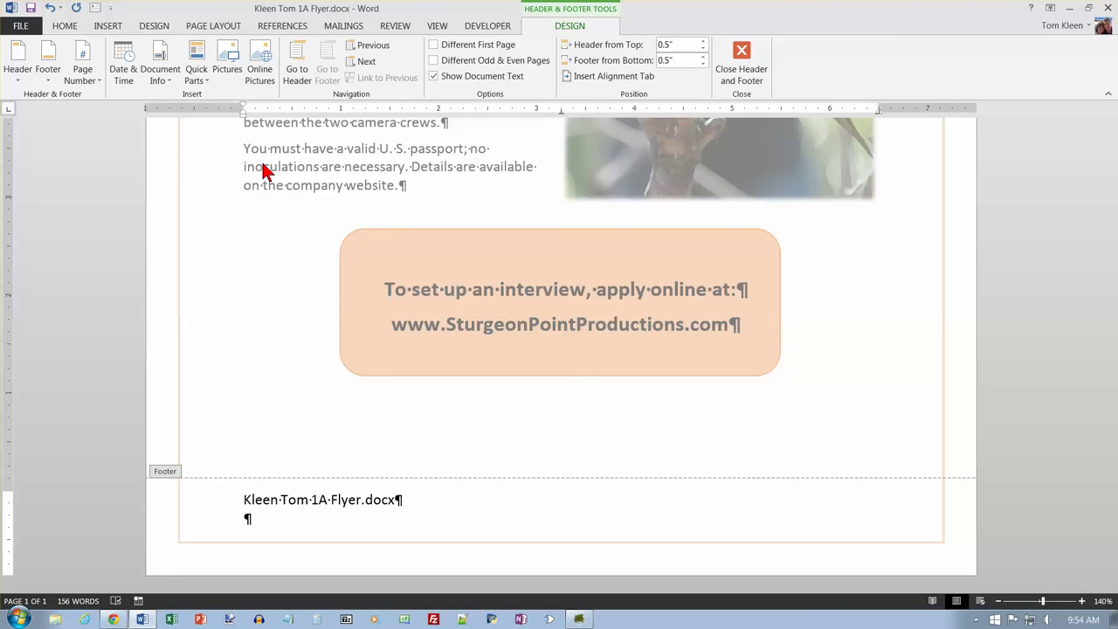
# Check the flyer's print preview and move the interview-details text box up, just beneath the title
pyautogui.click(23, 28)
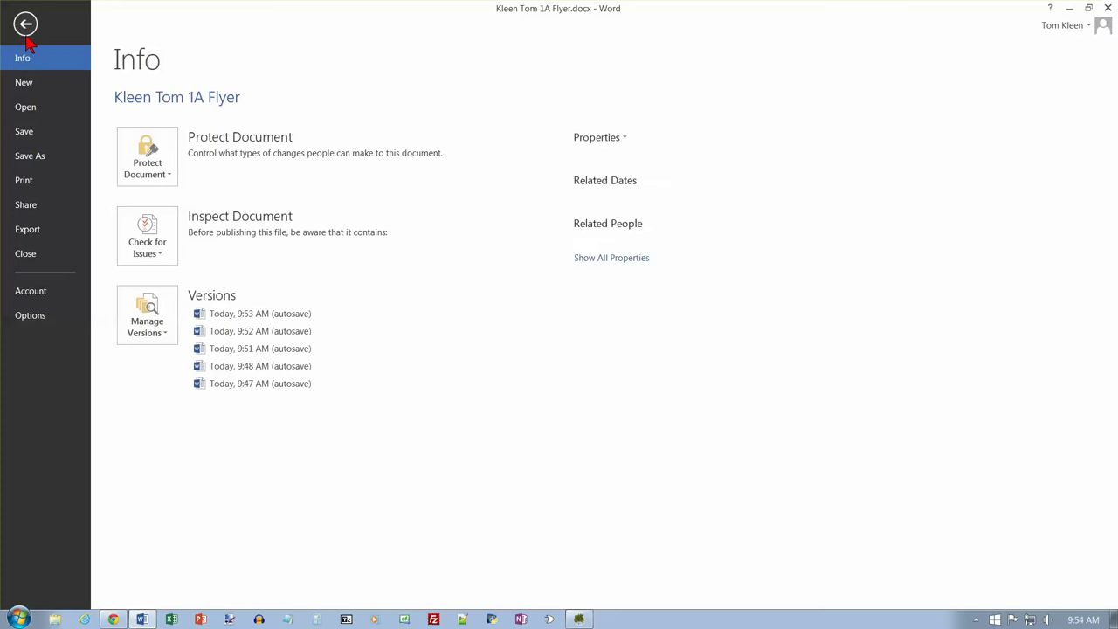
pyautogui.click(25, 181)
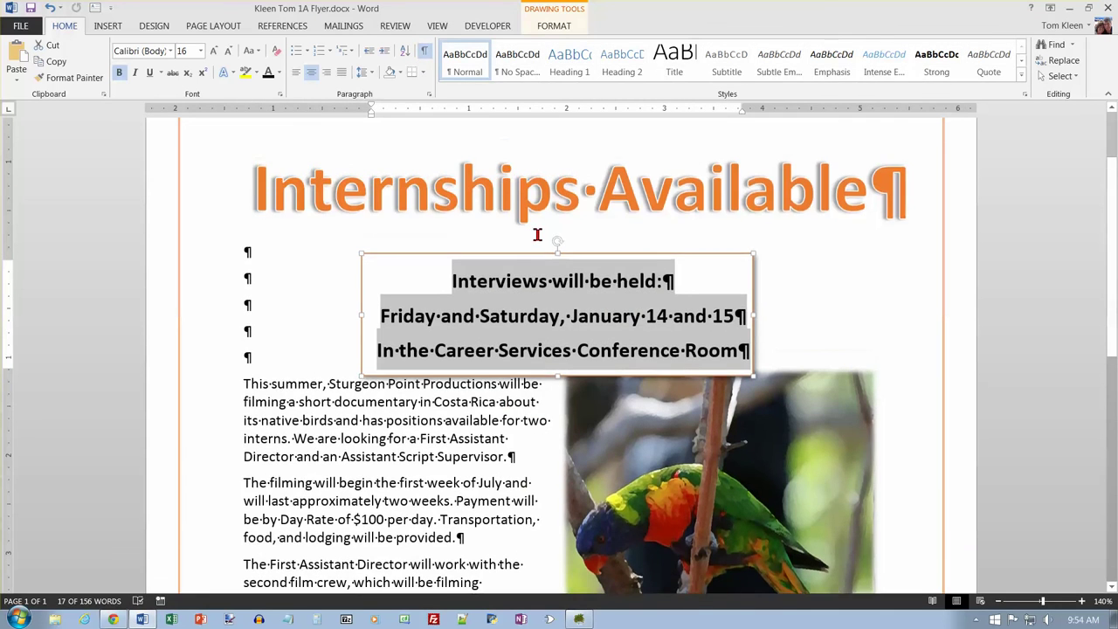
pyautogui.moveTo(524, 252); pyautogui.dragTo(526, 229)
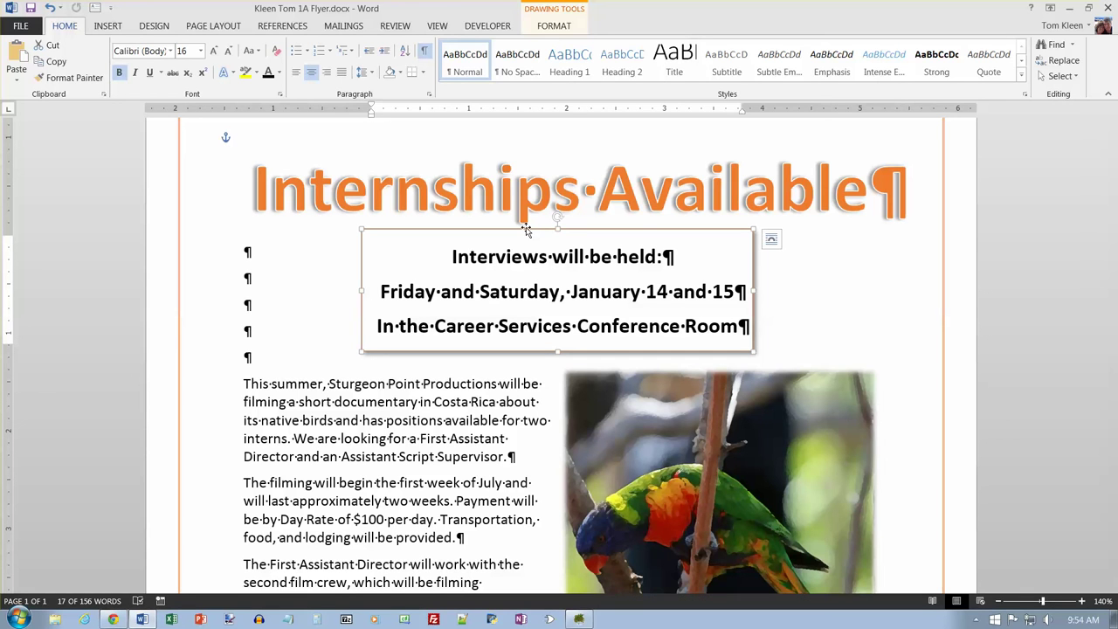
# Examine the flyer's print settings and its page preview at 100% zoom, and return to the document
pyautogui.click(25, 25)
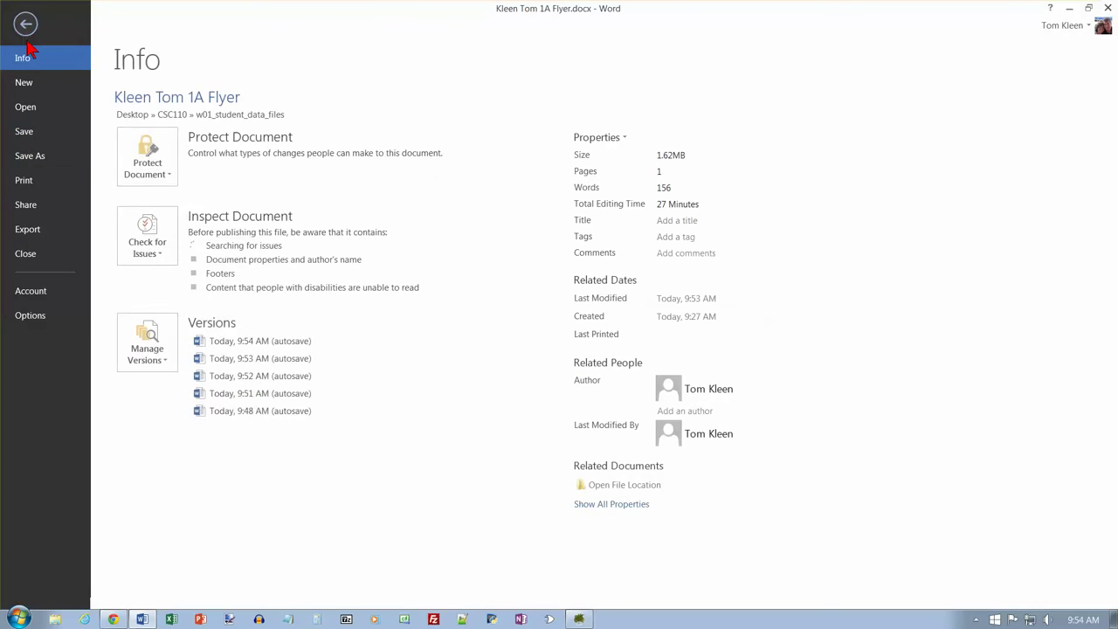
pyautogui.click(24, 179)
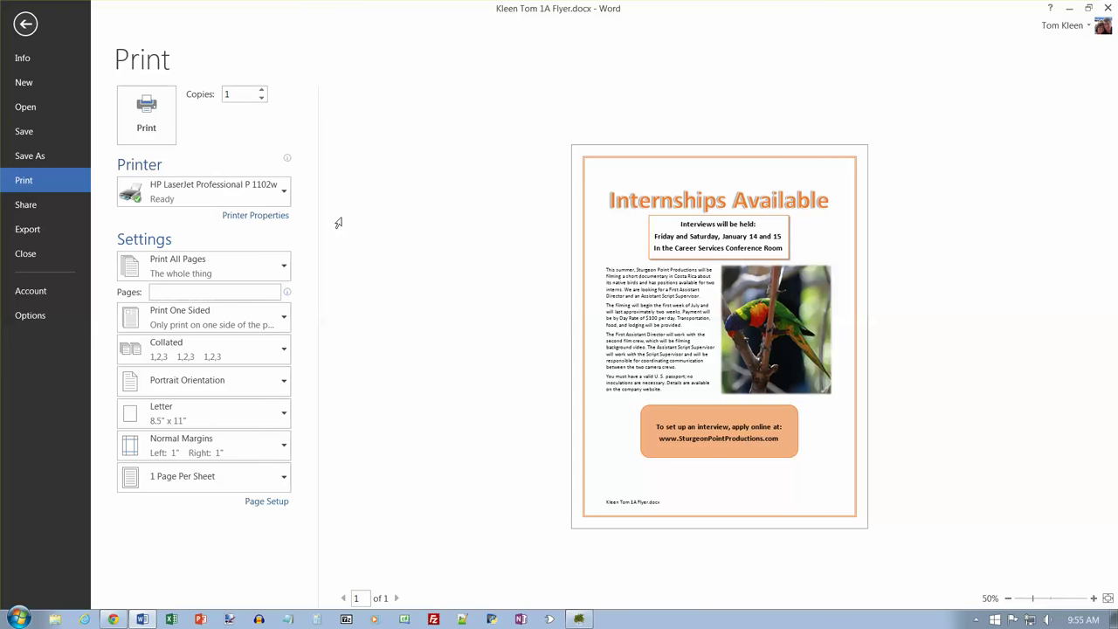
pyautogui.moveTo(241, 207)
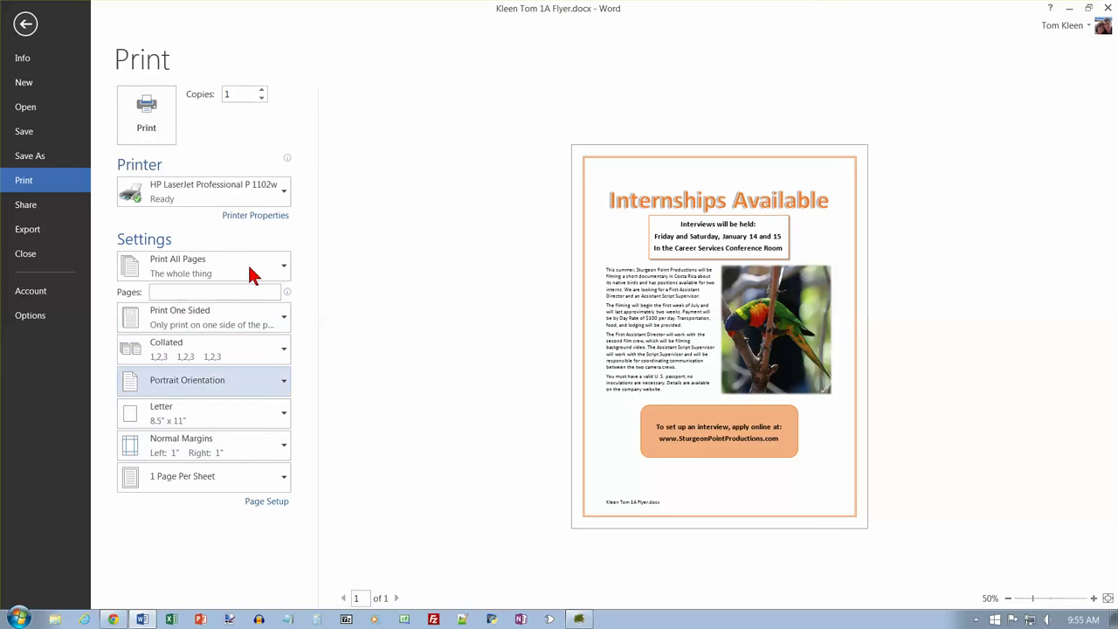
pyautogui.moveTo(240, 289)
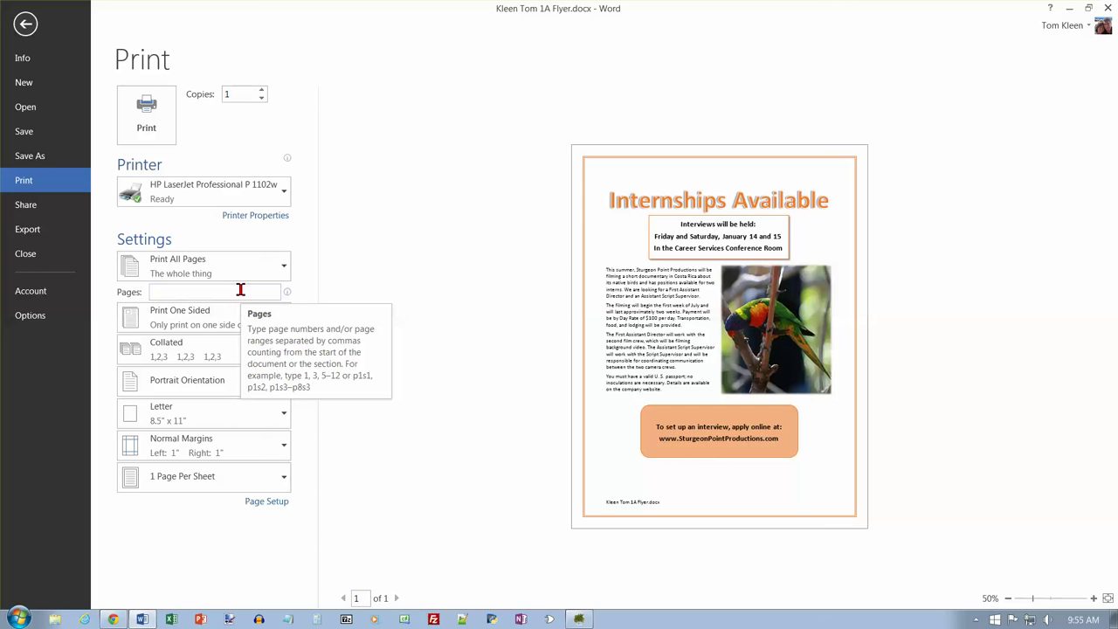
pyautogui.click(1094, 598)
pyautogui.click(1094, 598)
pyautogui.click(1094, 598)
pyautogui.click(1094, 598)
pyautogui.click(1094, 598)
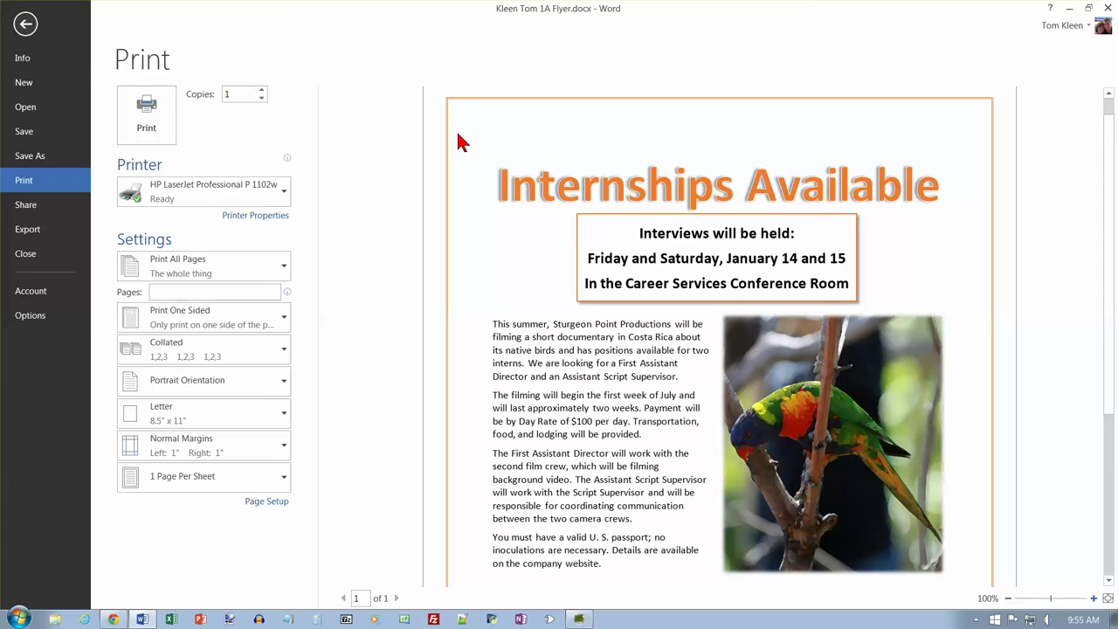
pyautogui.click(24, 26)
pyautogui.click(23, 25)
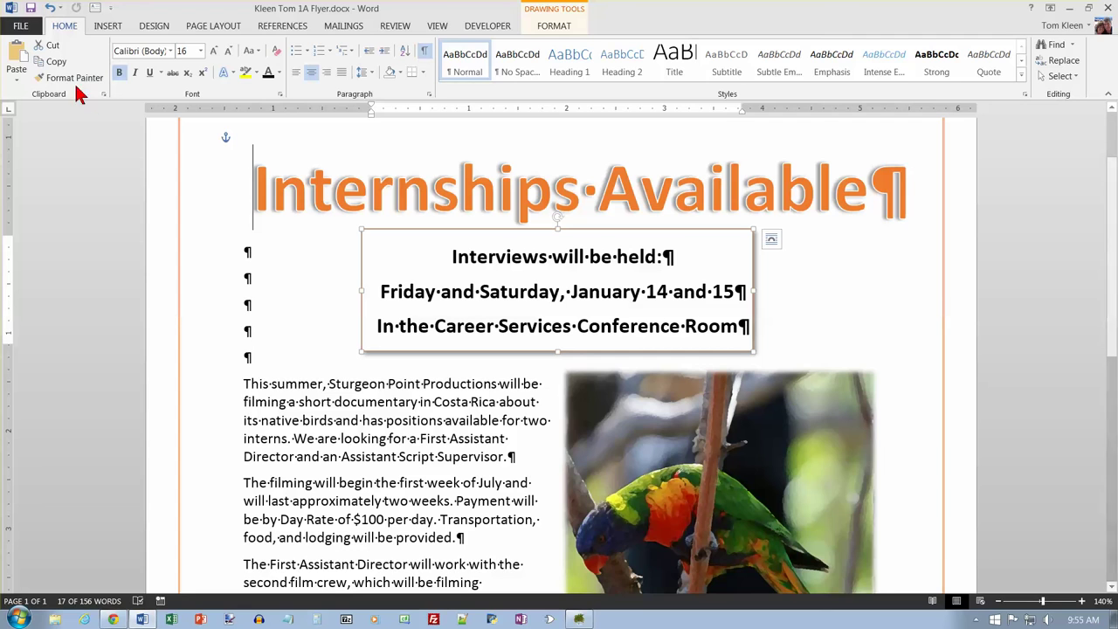
# Export the flyer as a Standard-optimized PDF to the w01_student_data_files folder under the suggested file name, and save the Word document
pyautogui.click(30, 26)
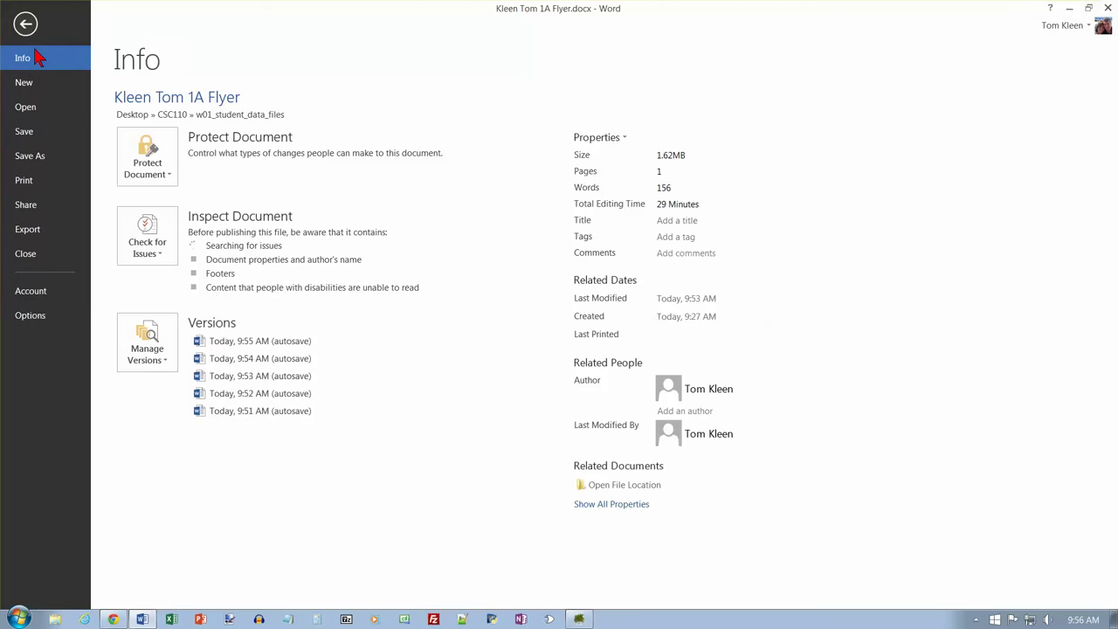
pyautogui.click(47, 157)
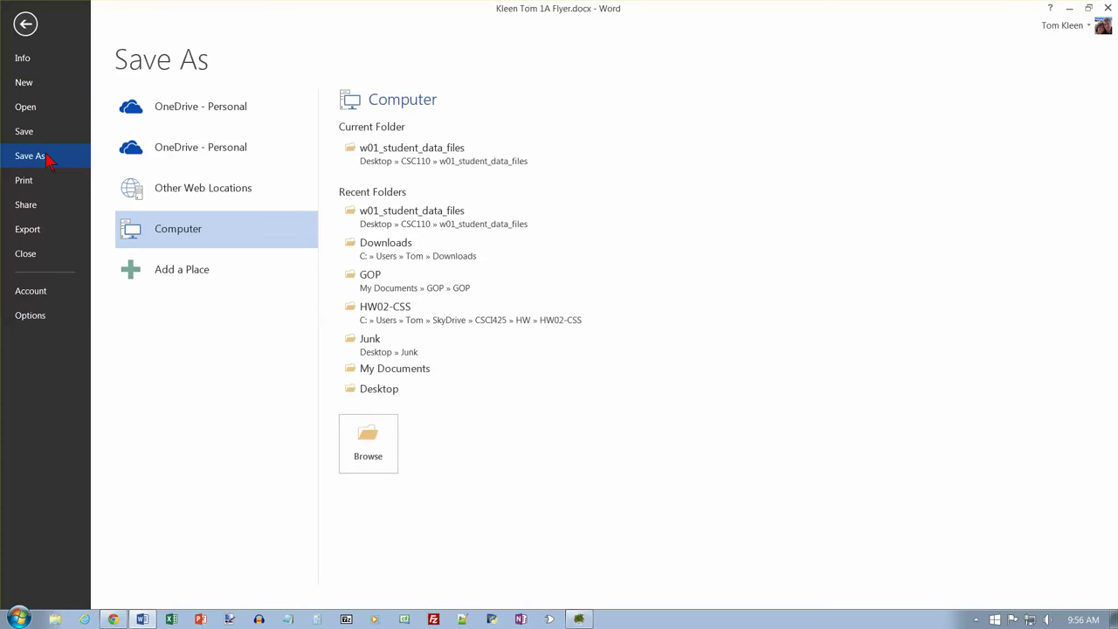
pyautogui.click(44, 230)
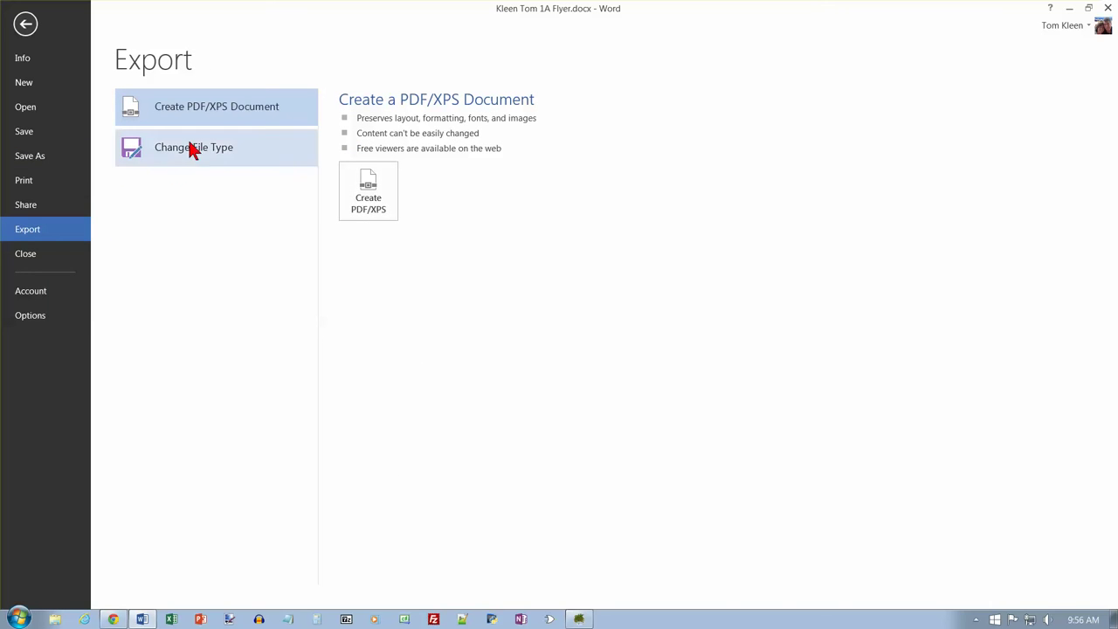
pyautogui.click(365, 197)
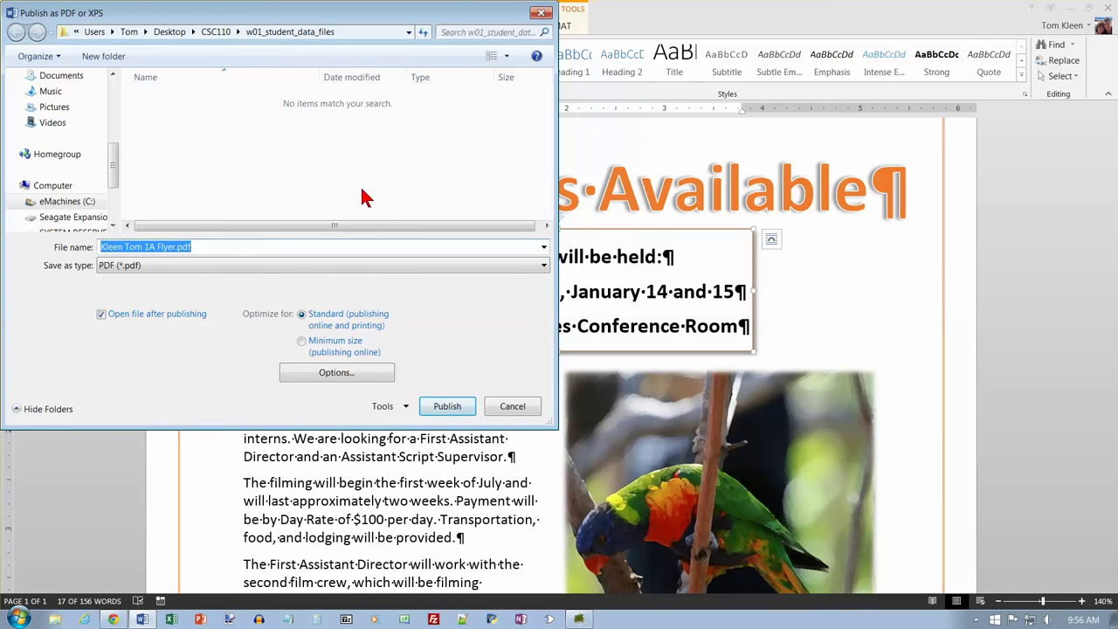
pyautogui.click(201, 246)
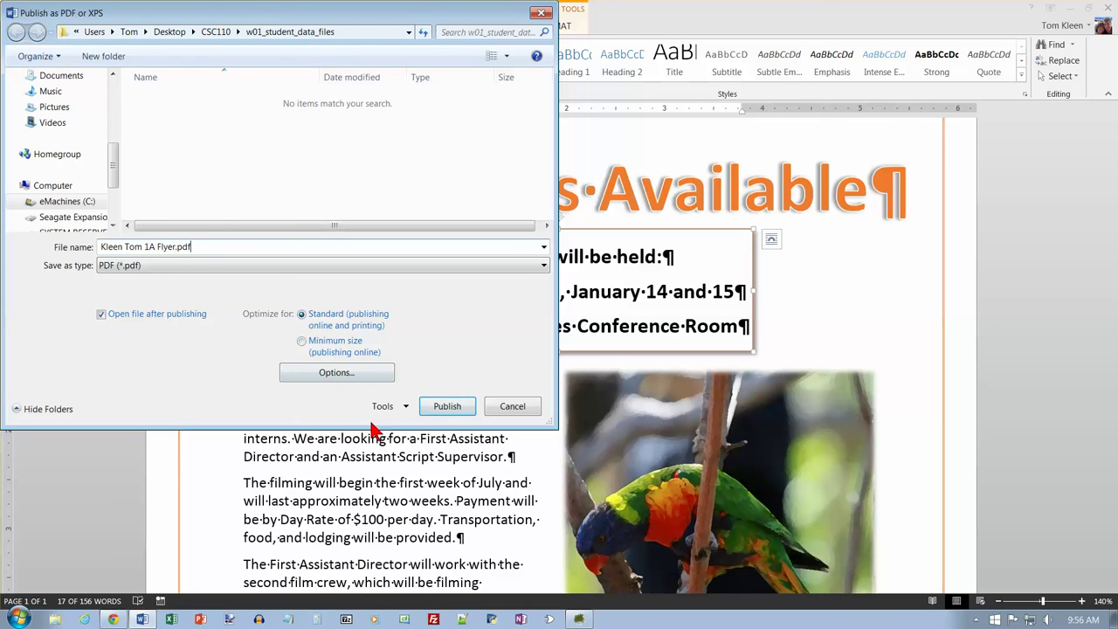
pyautogui.click(448, 409)
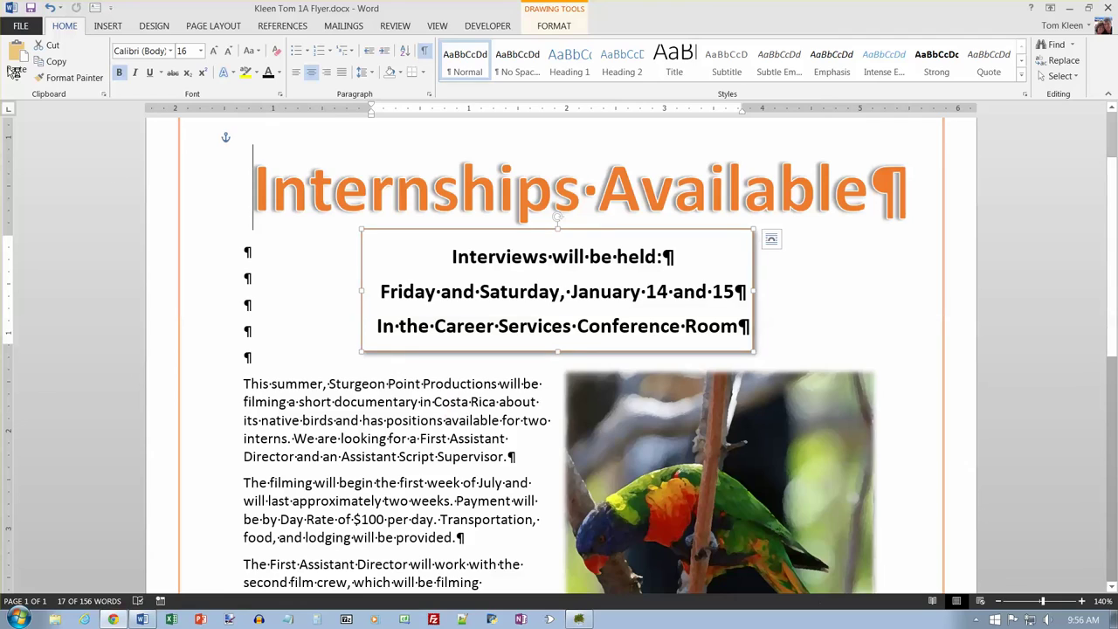
pyautogui.hotkey('alt', 'Tab')
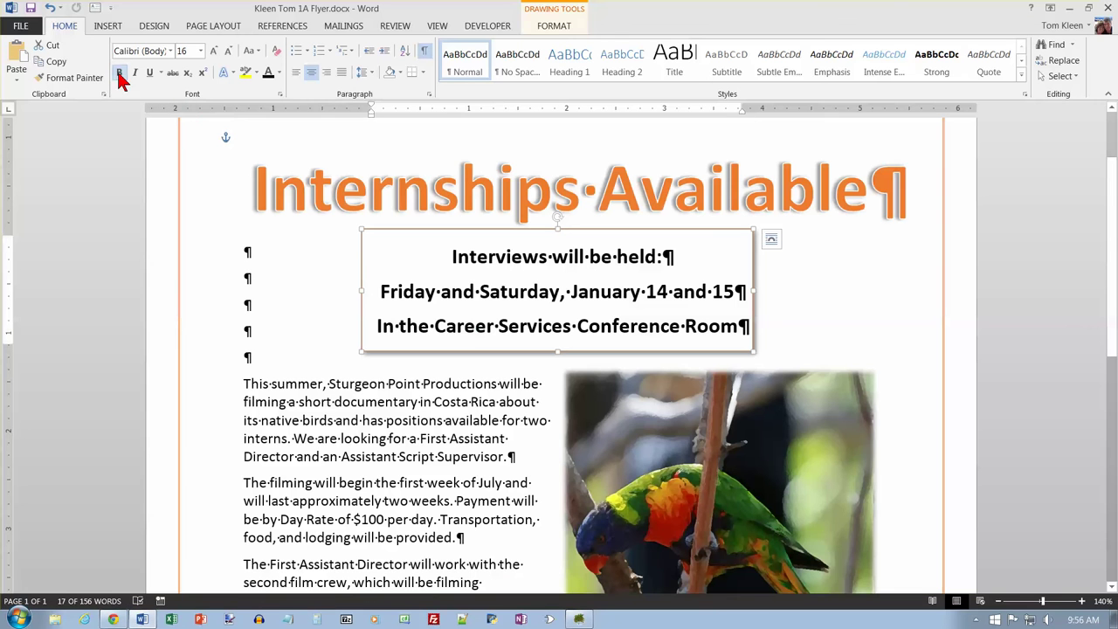
pyautogui.click(30, 8)
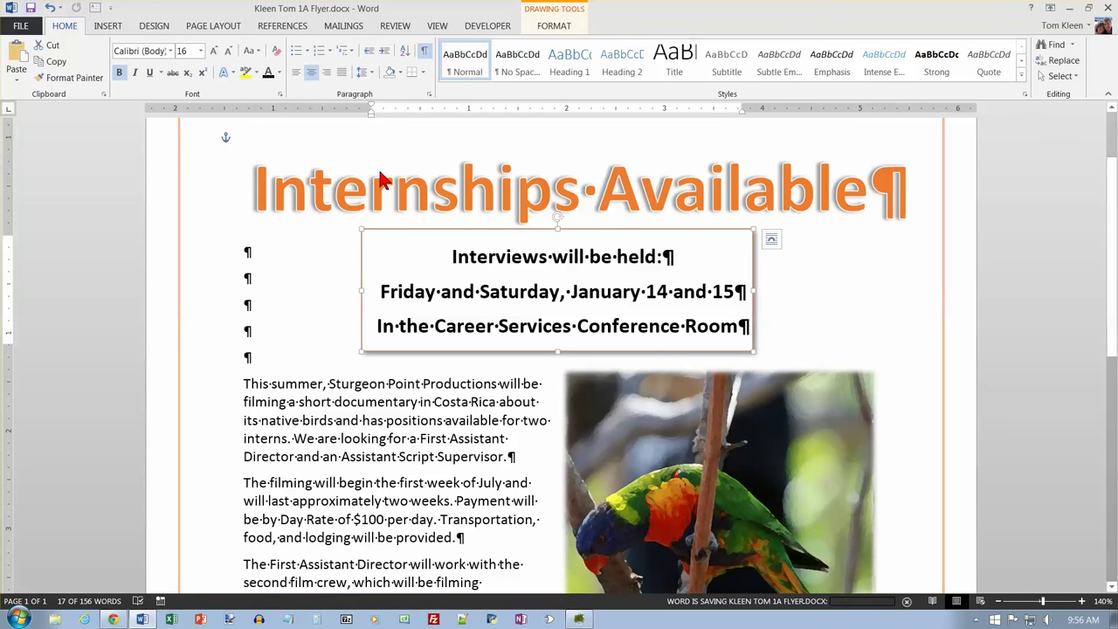